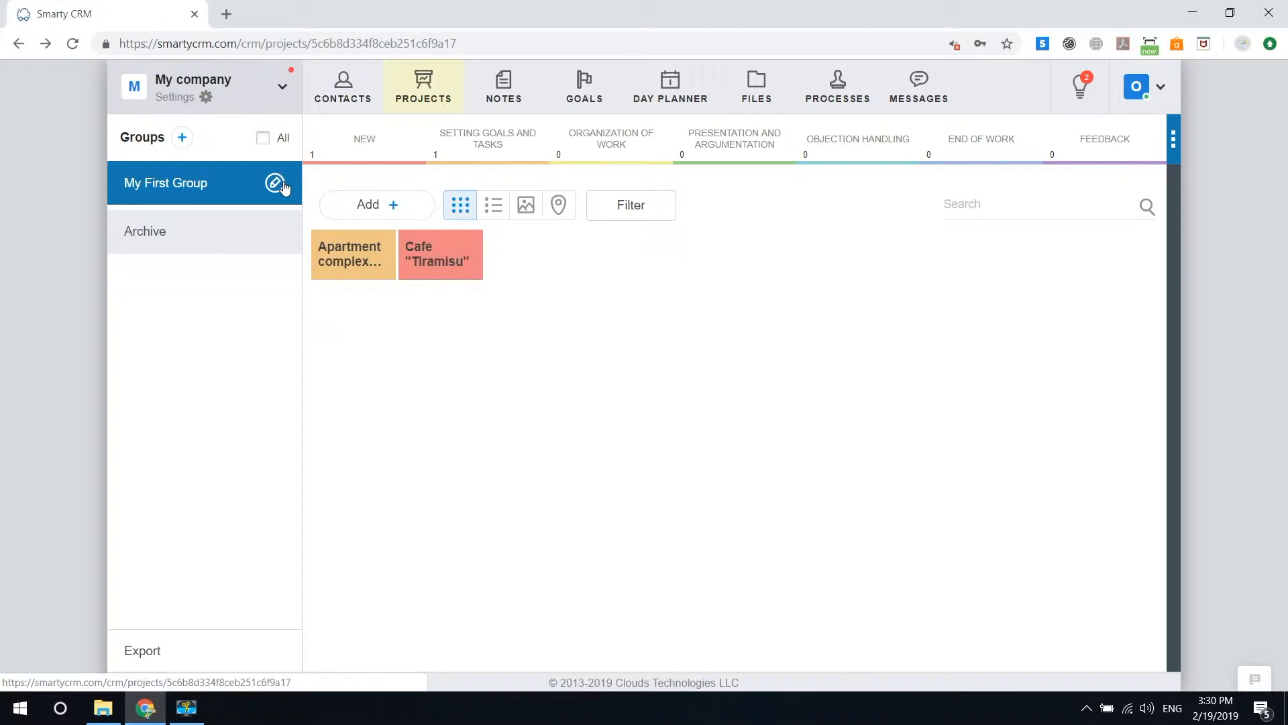
# Step: Rename the project group My First Group as "Customers in the working process"
pyautogui.click(274, 182)
pyautogui.moveTo(317, 177); pyautogui.dragTo(95, 170)
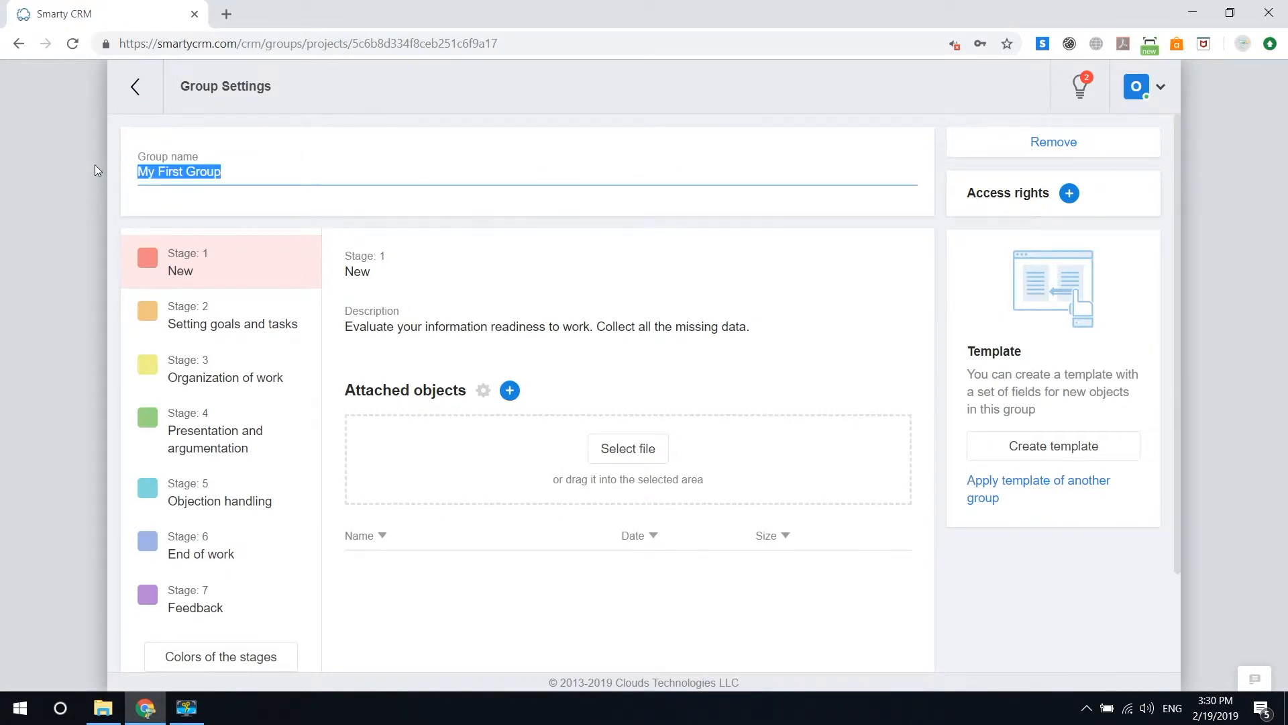
pyautogui.write('Customers in the')
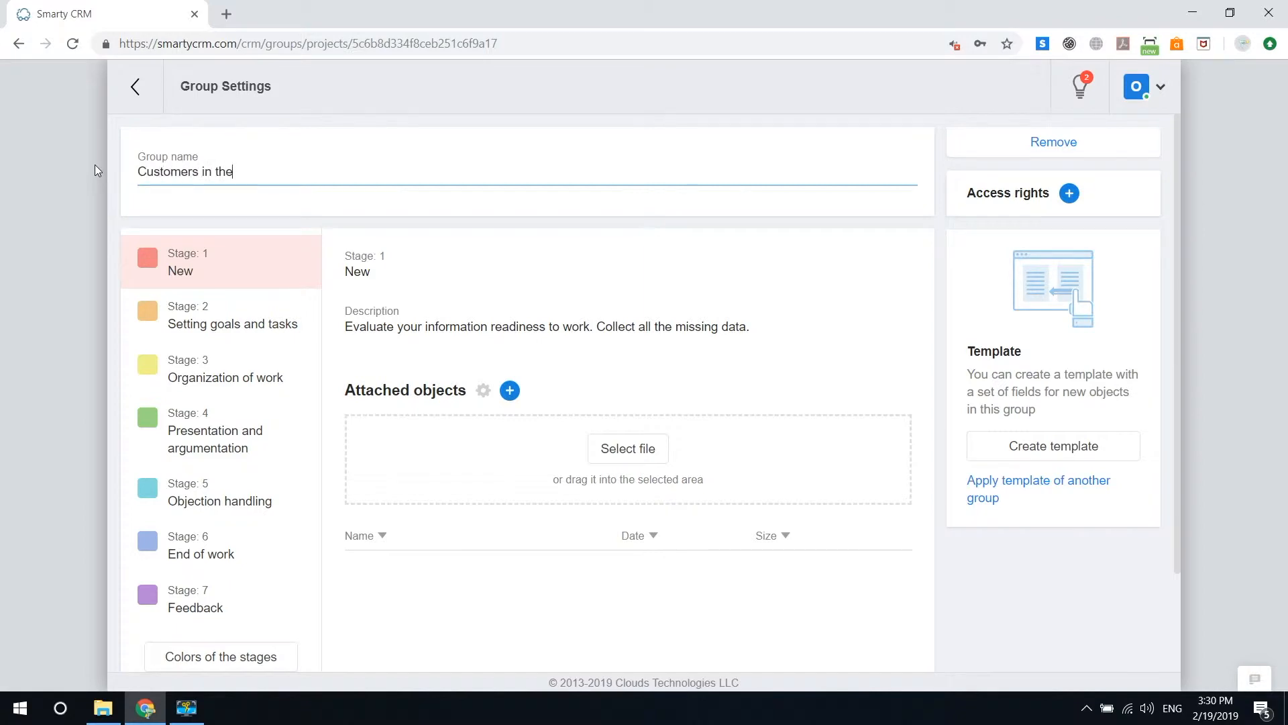
pyautogui.write(' working process')
pyautogui.click(221, 321)
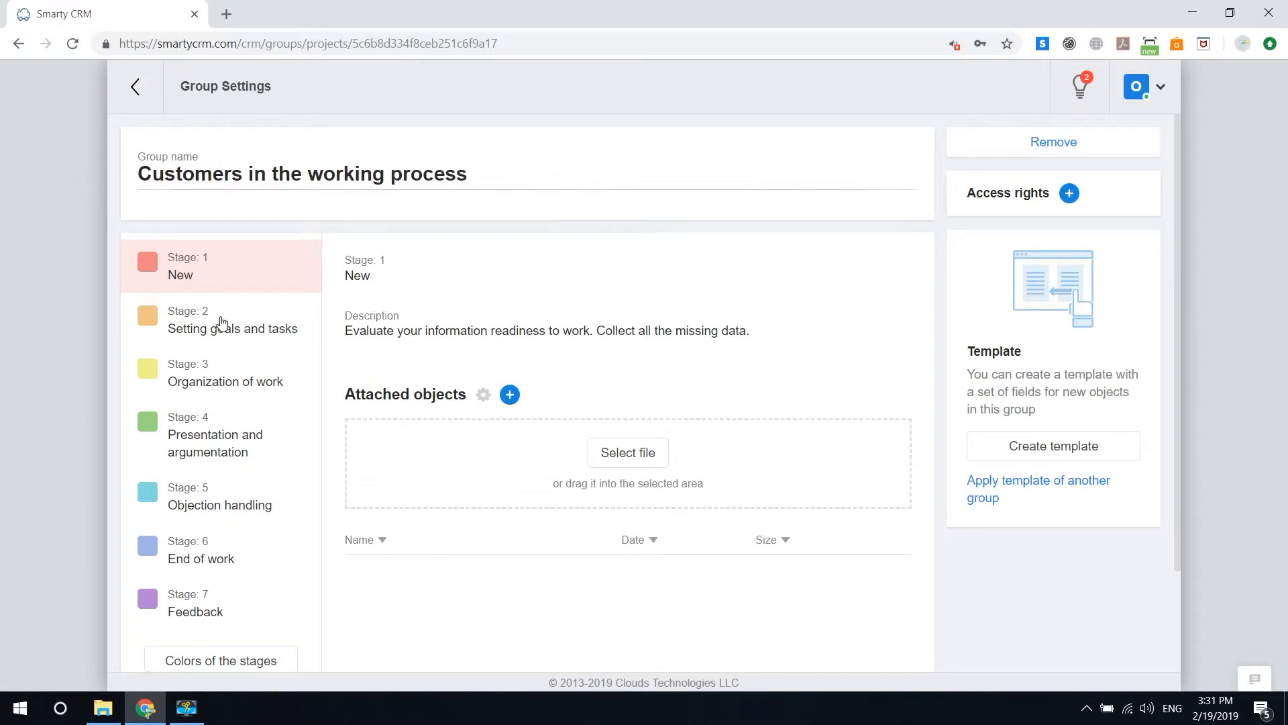
# Step: Rename stage 1 of the group as "The beginning of the work"
pyautogui.click(221, 321)
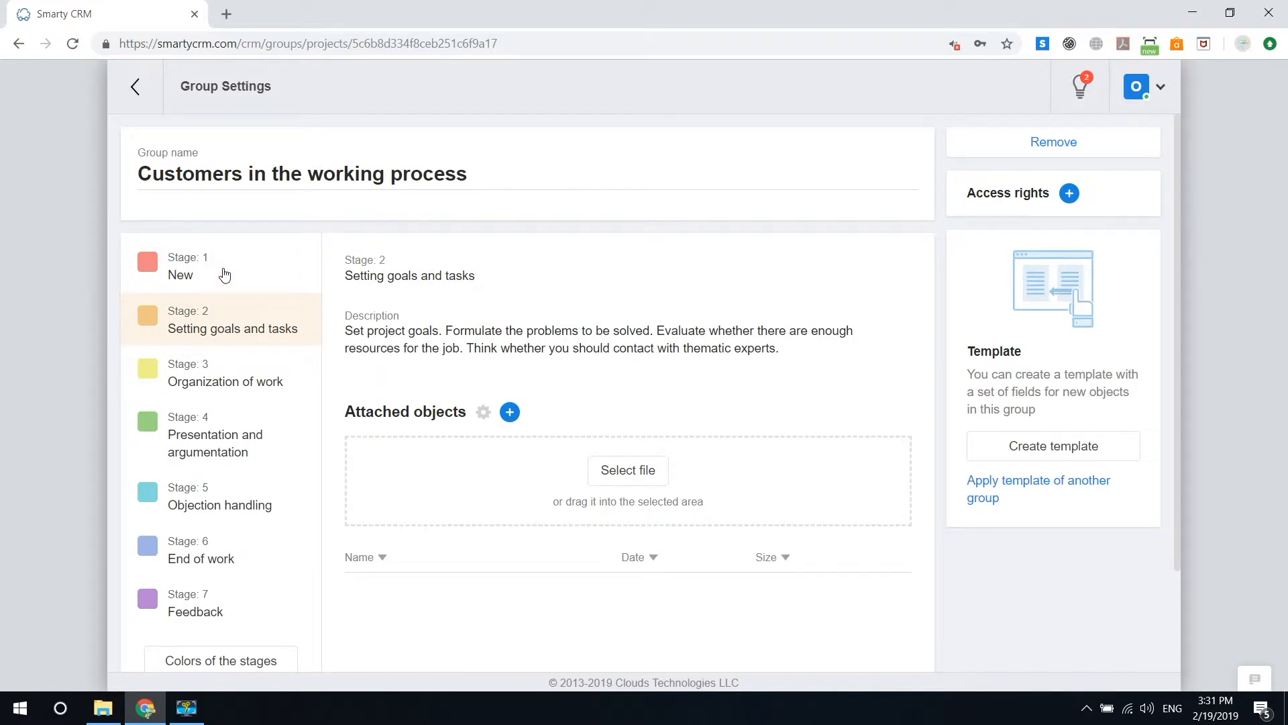
pyautogui.click(225, 275)
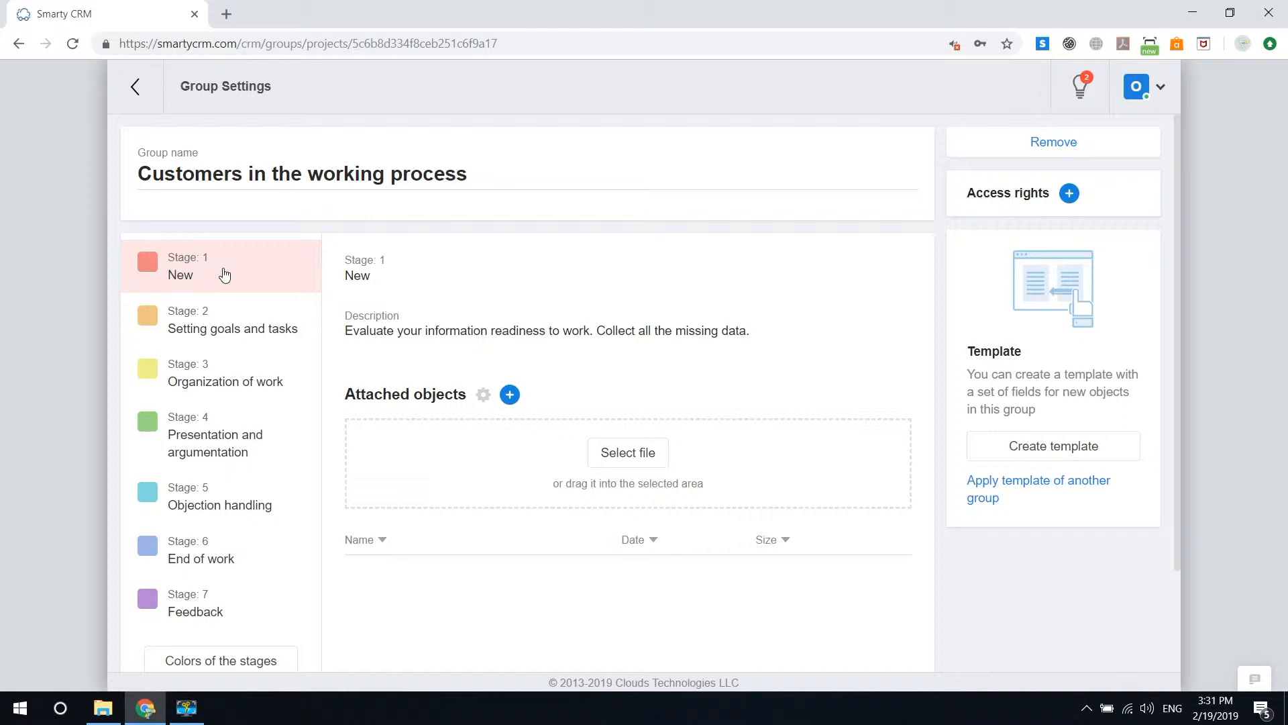
pyautogui.write('The beginning of the work')
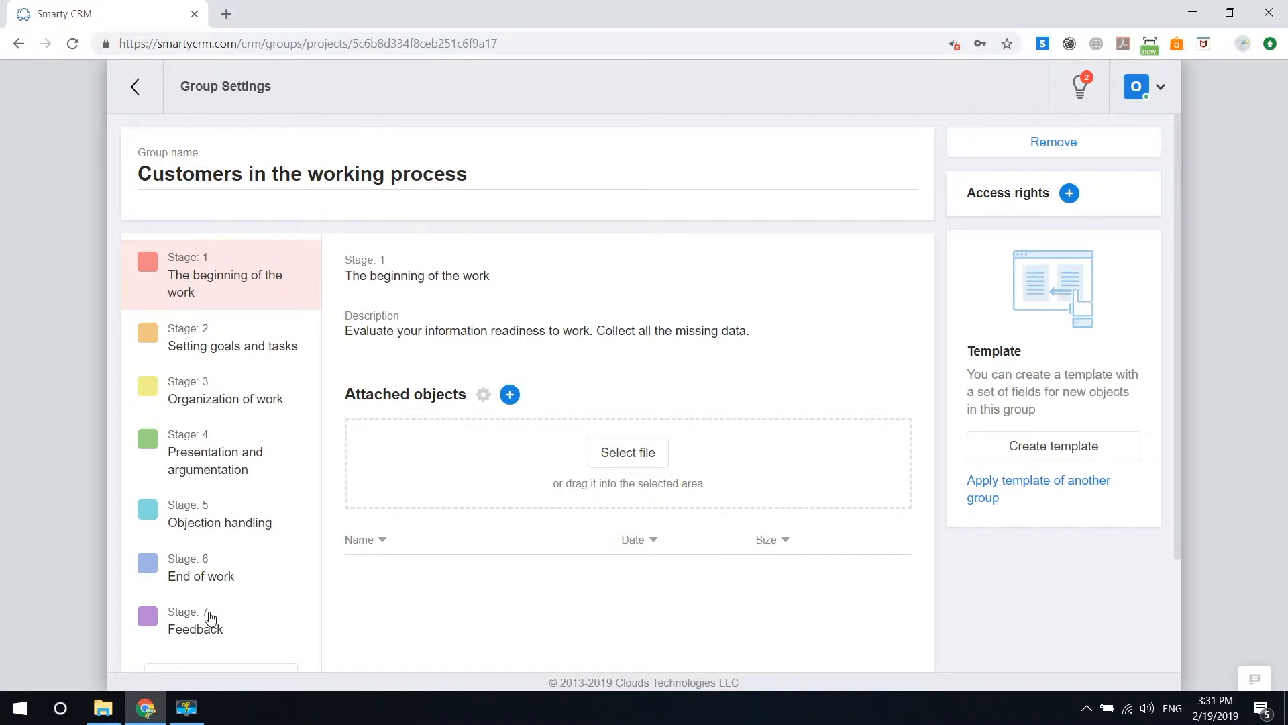
# Step: Rename stage 6 of the group as "Completing the transaction"
pyautogui.click(210, 617)
pyautogui.click(213, 584)
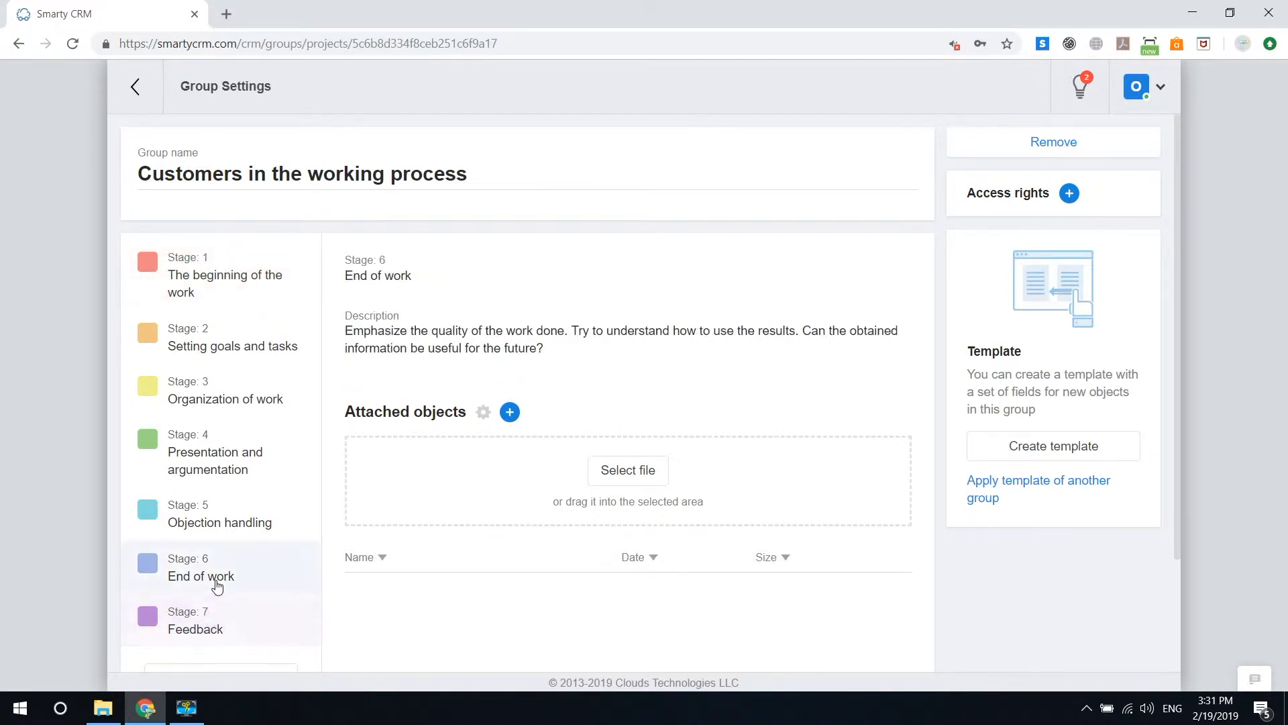
pyautogui.moveTo(425, 276); pyautogui.dragTo(287, 259)
pyautogui.write('Completing the transaction')
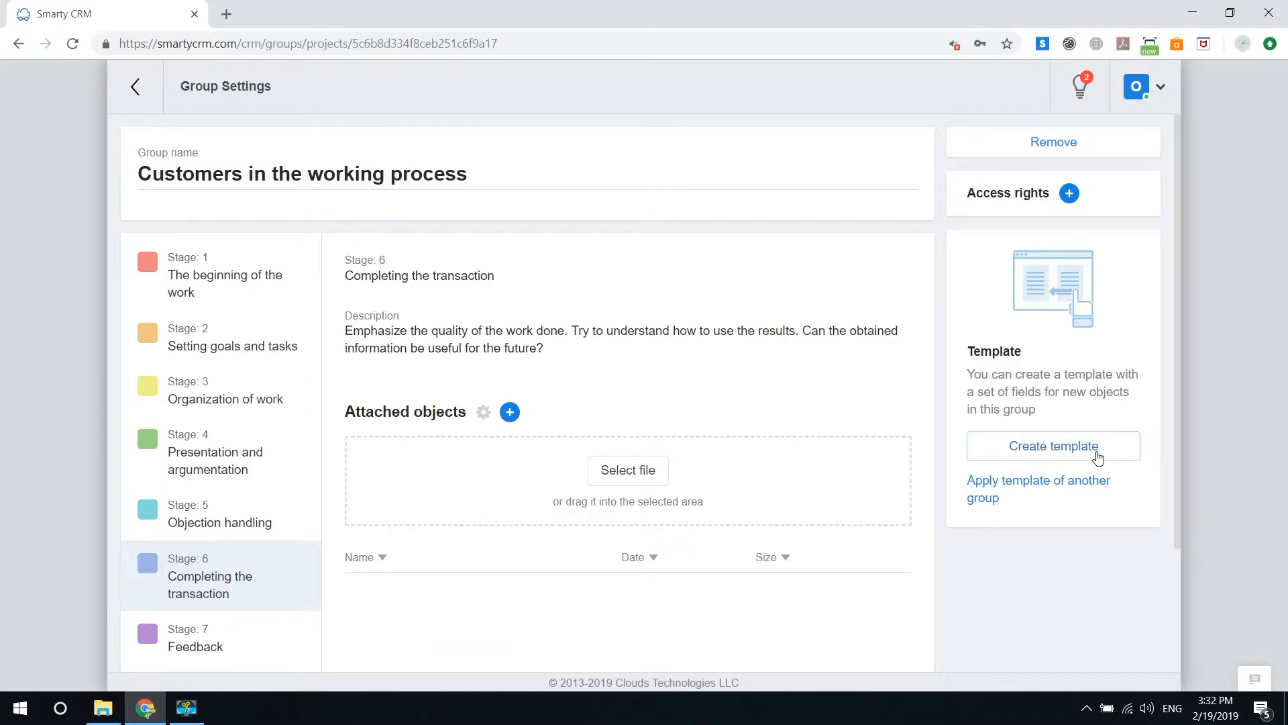
# Step: Create a template for the group with the End date and Deal value fields moved into Main information, and save it
pyautogui.click(1098, 456)
pyautogui.moveTo(779, 253); pyautogui.dragTo(389, 349)
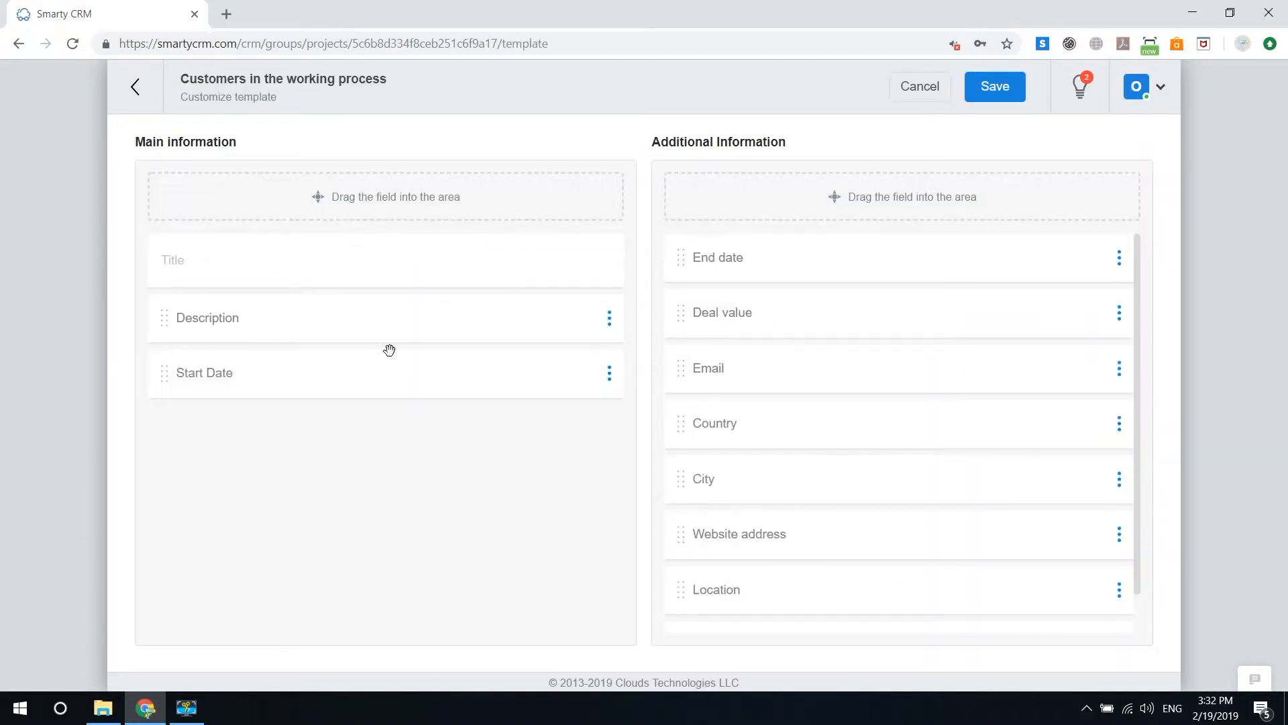
pyautogui.moveTo(819, 268); pyautogui.dragTo(366, 422)
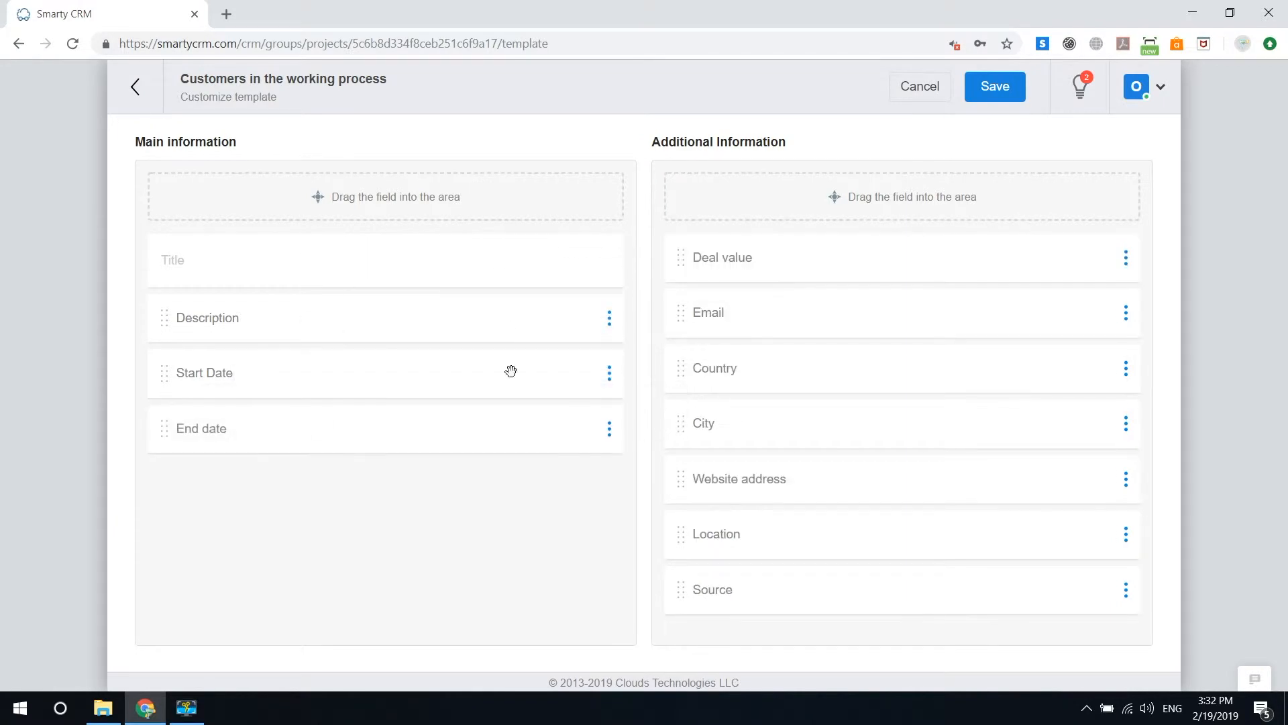
pyautogui.moveTo(794, 256); pyautogui.dragTo(310, 478)
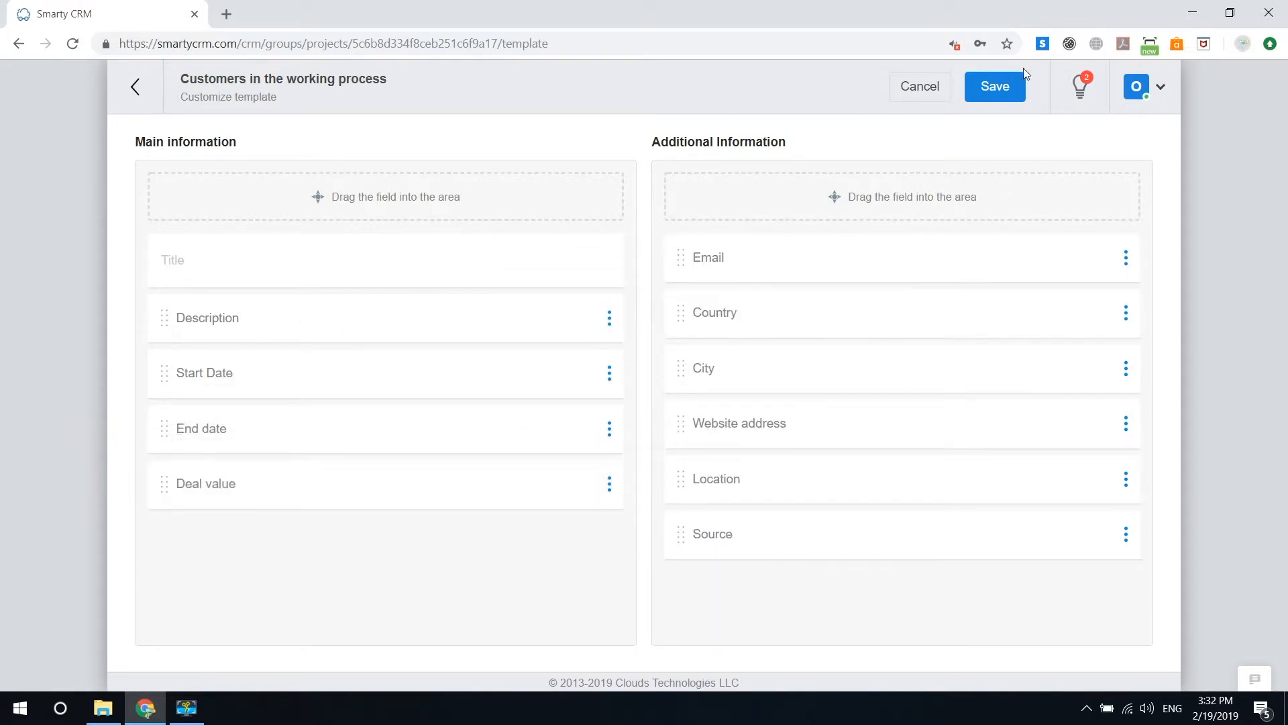
pyautogui.click(997, 90)
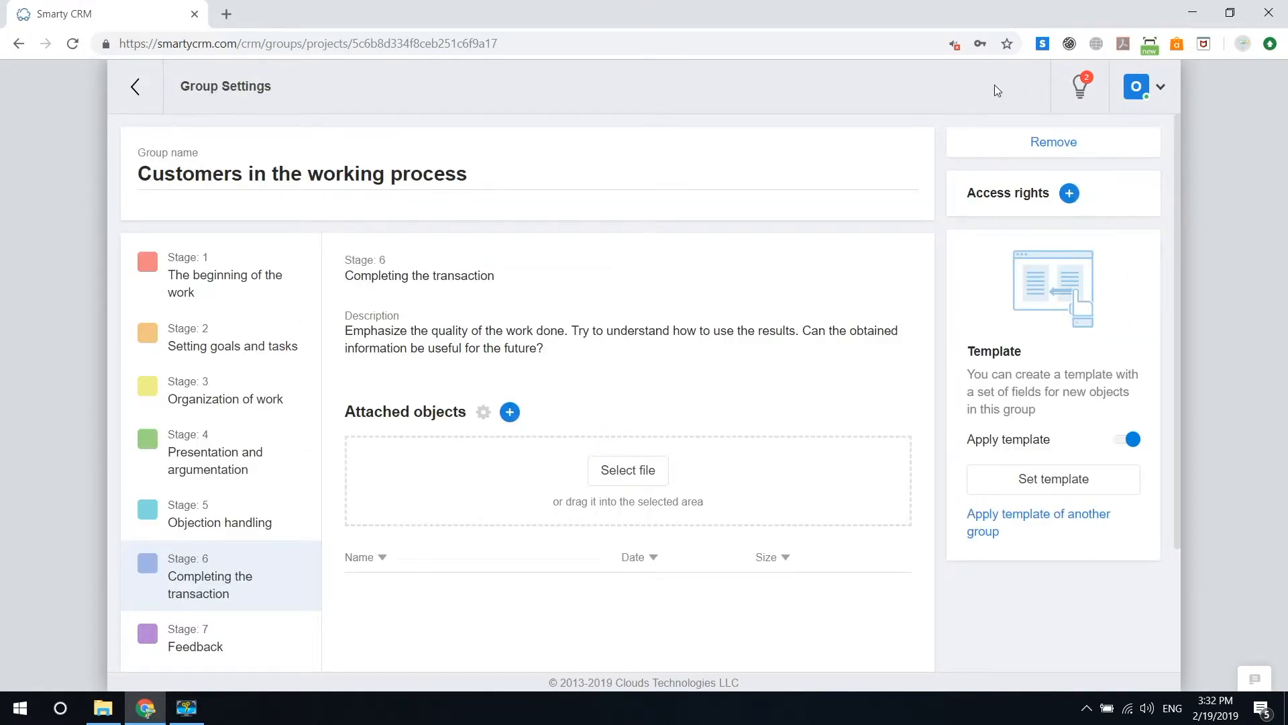
# Step: Grant the Basic right access to the group and return to the projects
pyautogui.moveTo(136, 98)
pyautogui.click(1070, 194)
pyautogui.click(497, 268)
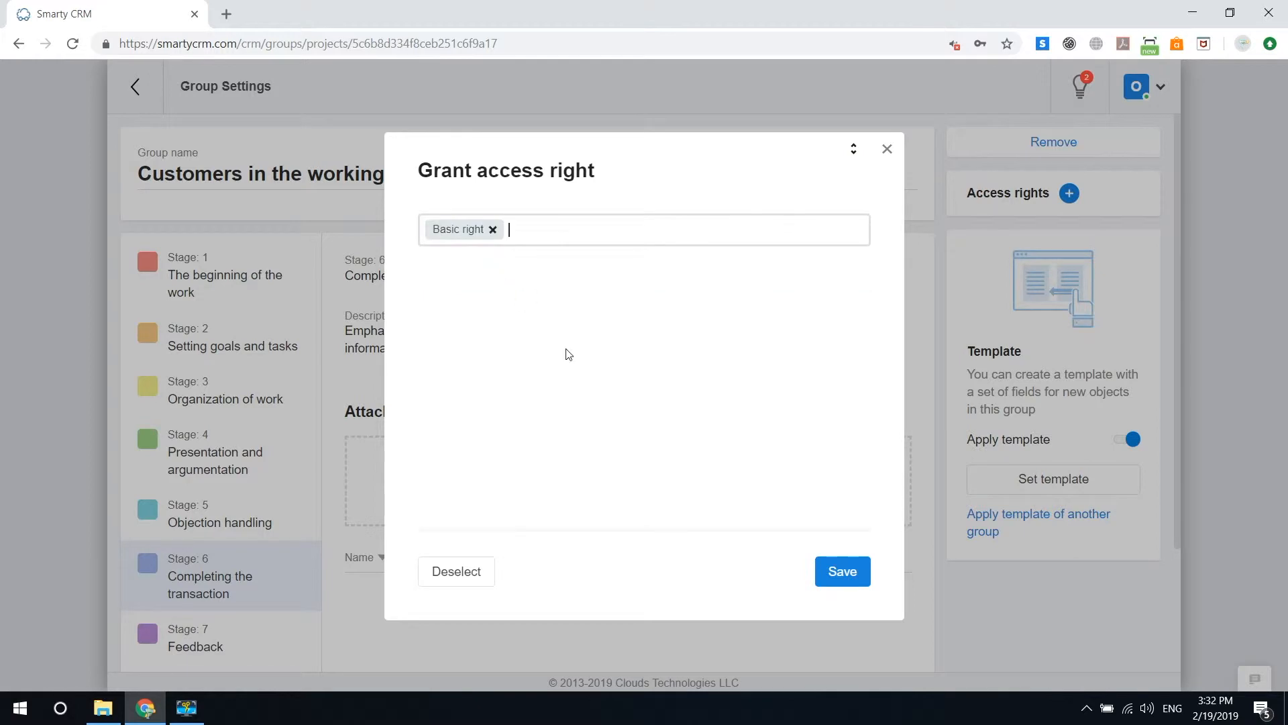
pyautogui.click(852, 573)
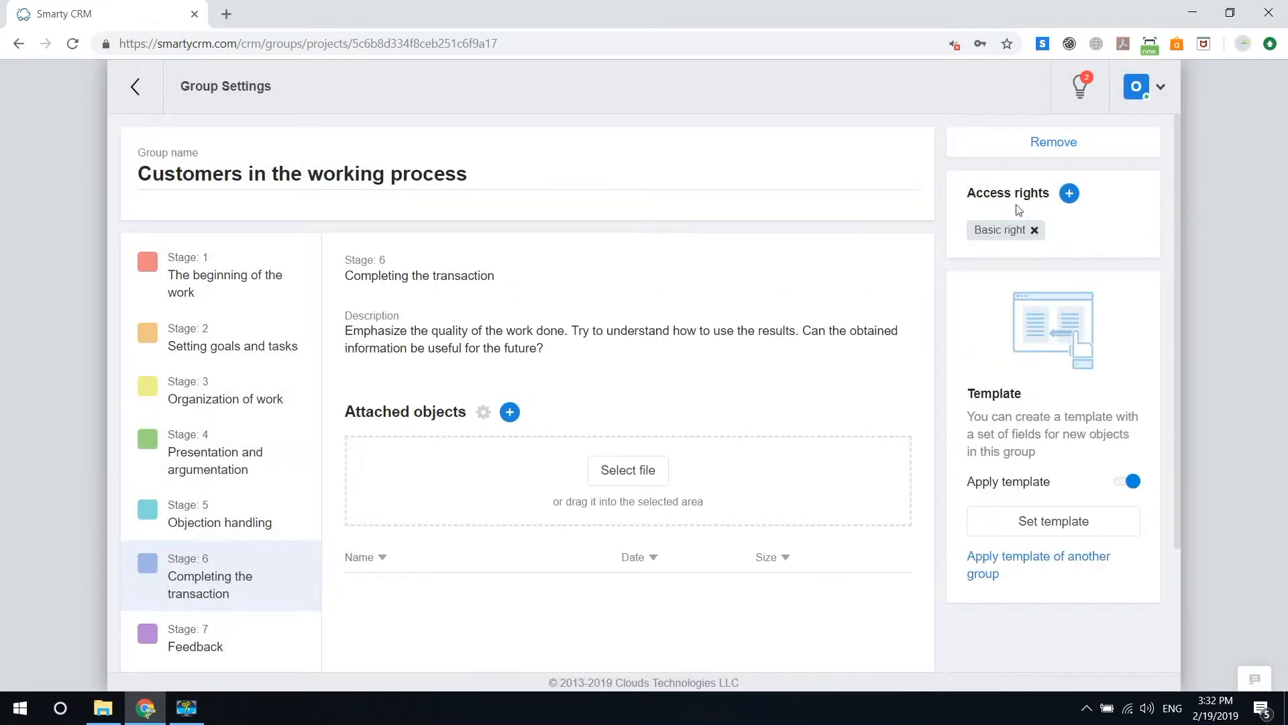
pyautogui.moveTo(196, 79)
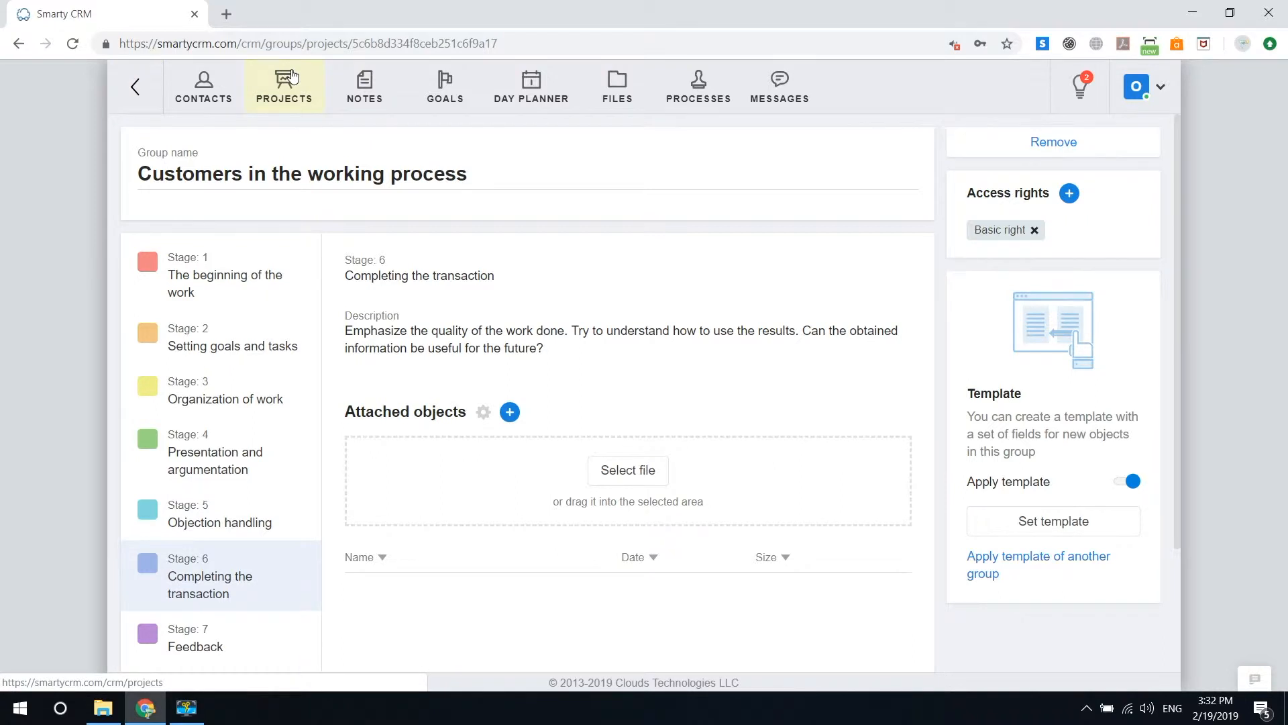
pyautogui.click(293, 78)
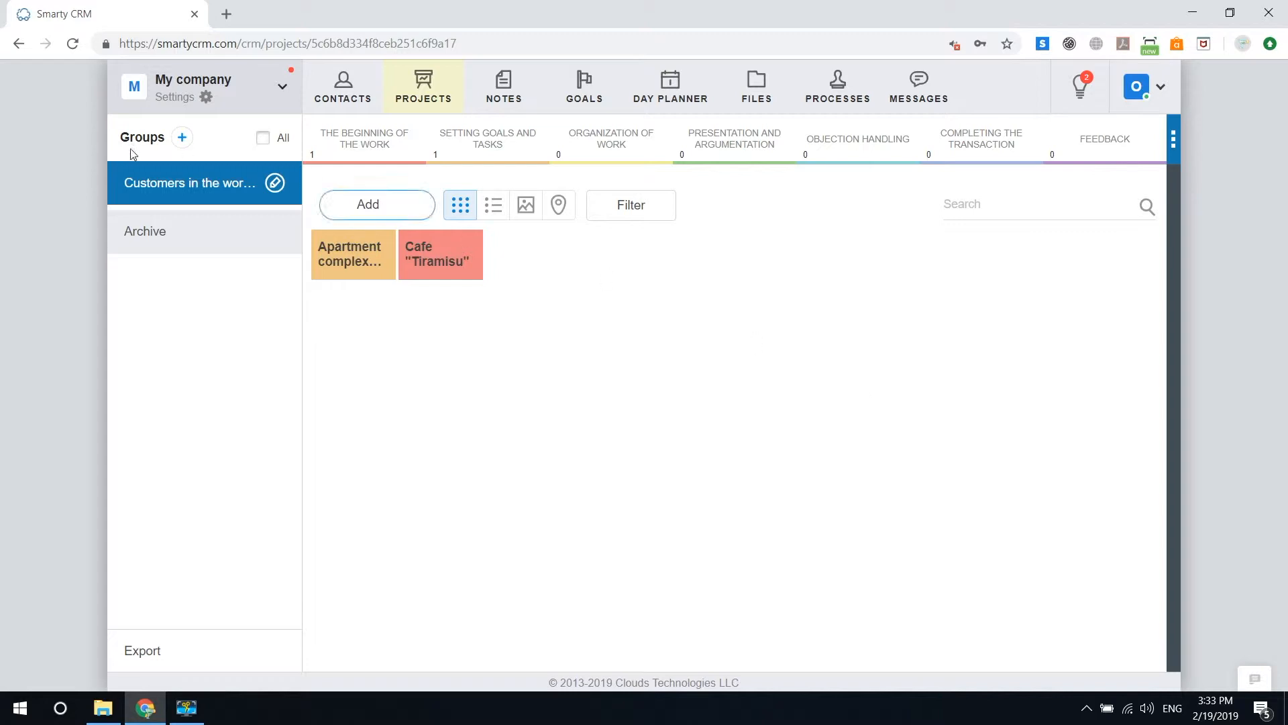
# Step: Add four project groups named Research, Design, Implementation and Testing
pyautogui.click(181, 137)
pyautogui.click(486, 364)
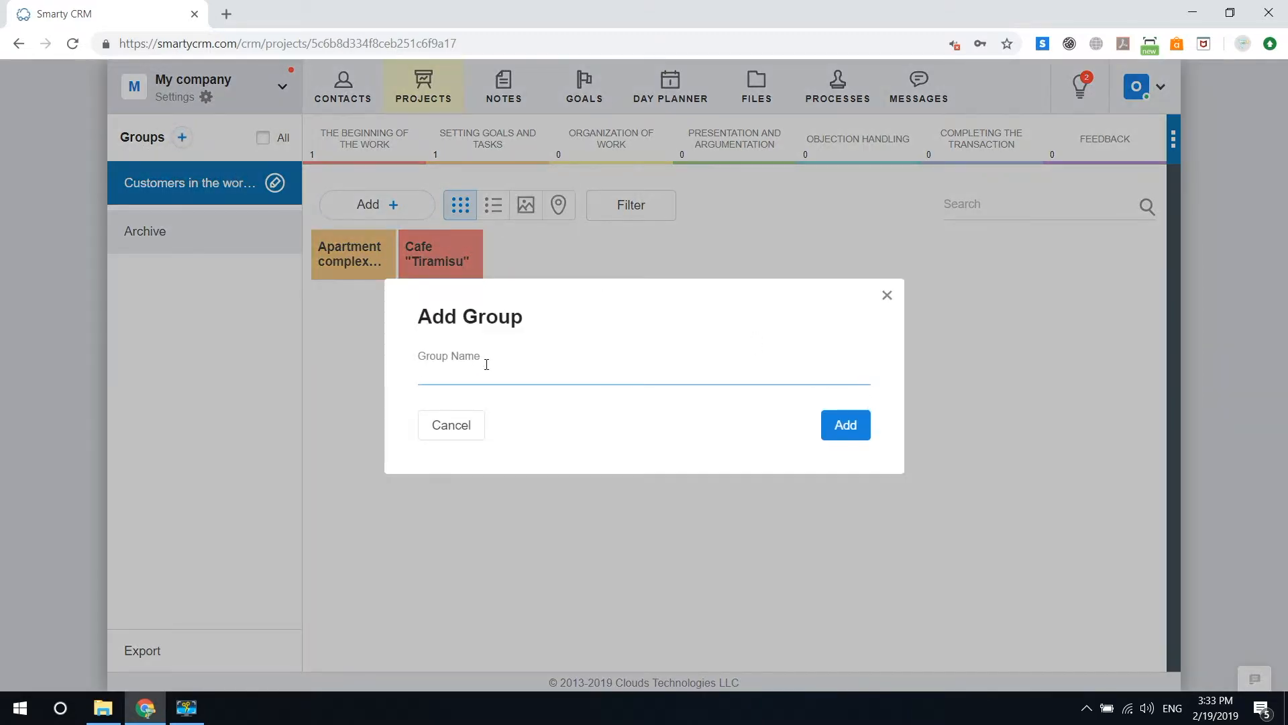
pyautogui.write('Research')
pyautogui.press('Return')
pyautogui.write('Design')
pyautogui.press('Return')
pyautogui.write('Implementation')
pyautogui.click(842, 436)
pyautogui.write('Testing')
pyautogui.click(857, 436)
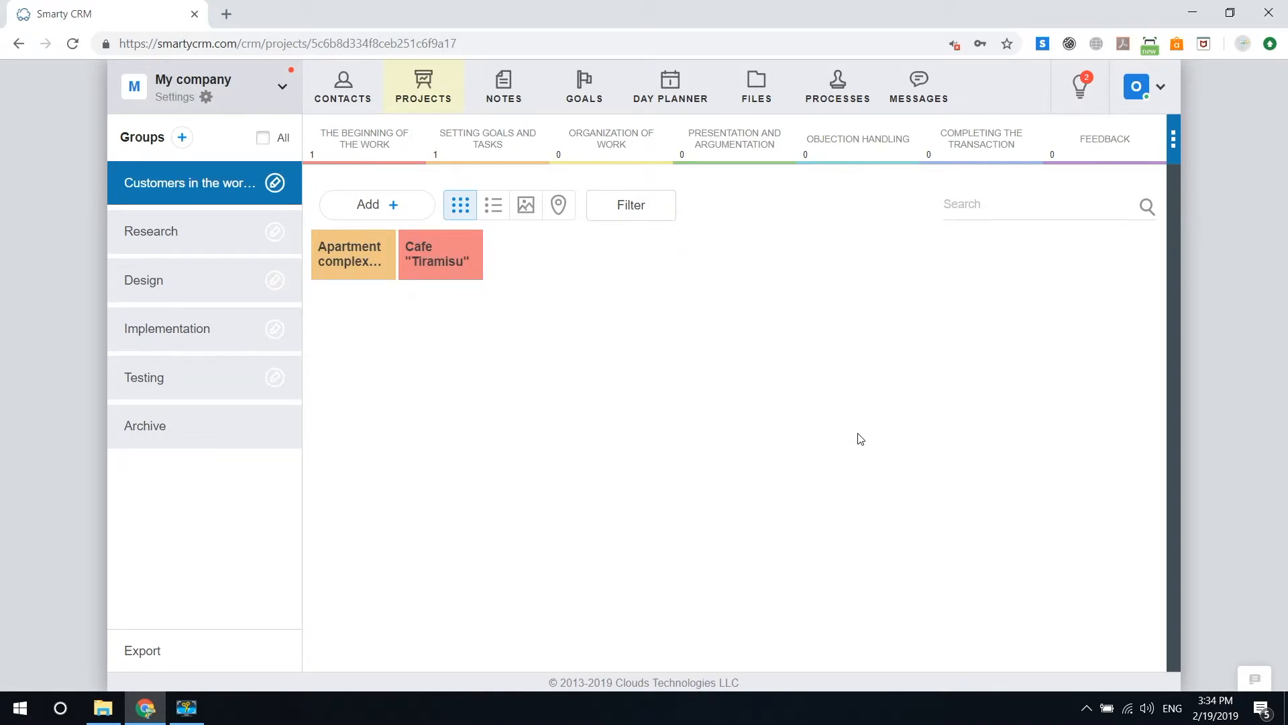
# Step: Review the Research group's stages and the Apartment complex project card in the Customers in the working process group
pyautogui.click(228, 235)
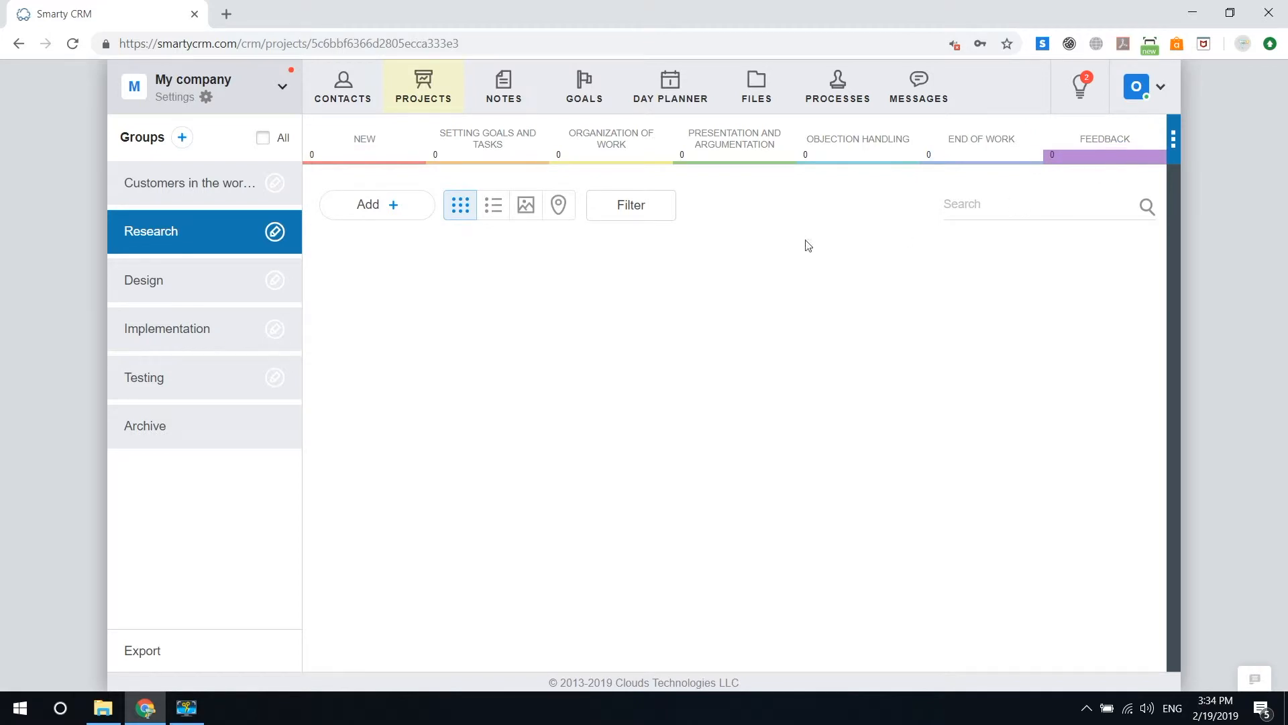
pyautogui.click(241, 182)
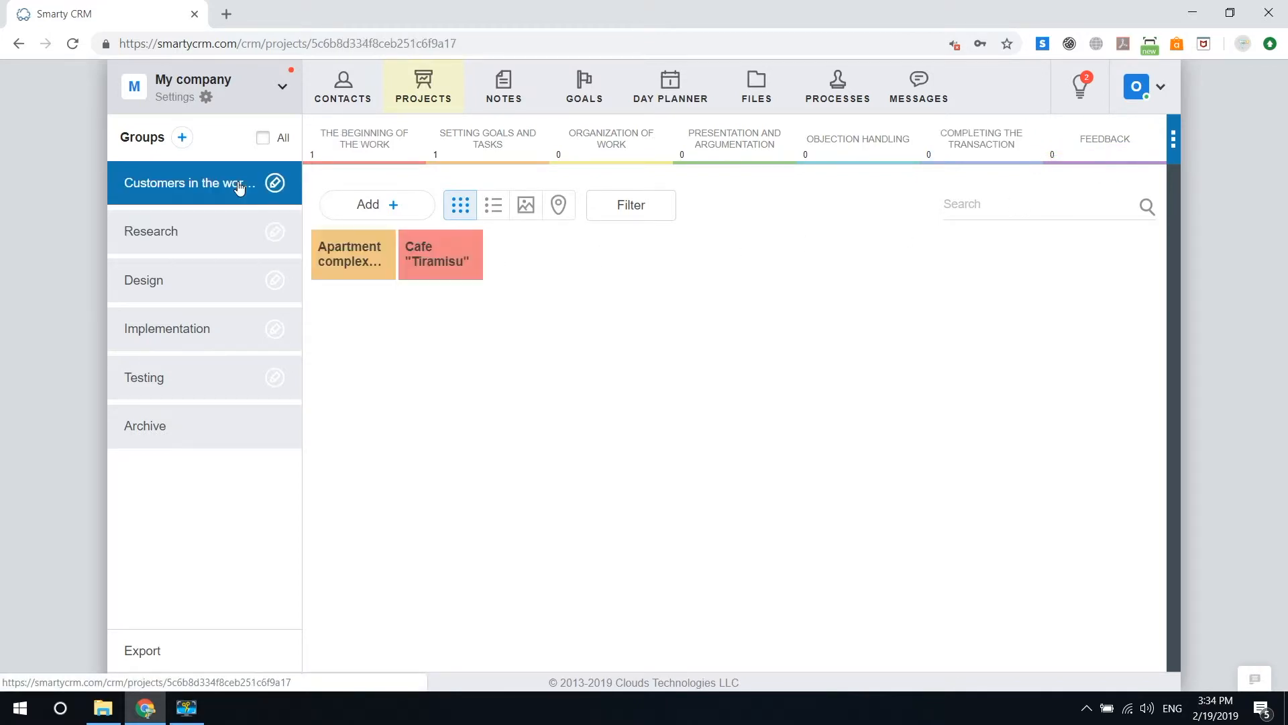
pyautogui.click(369, 257)
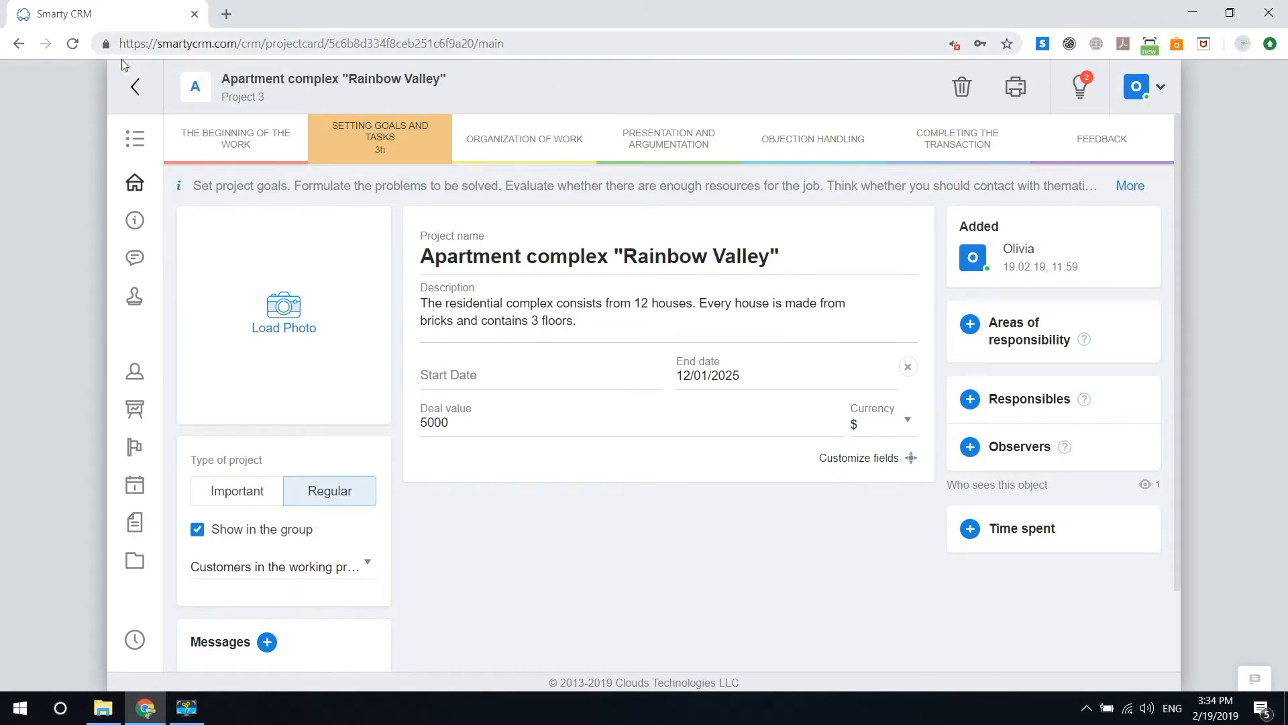
pyautogui.click(135, 86)
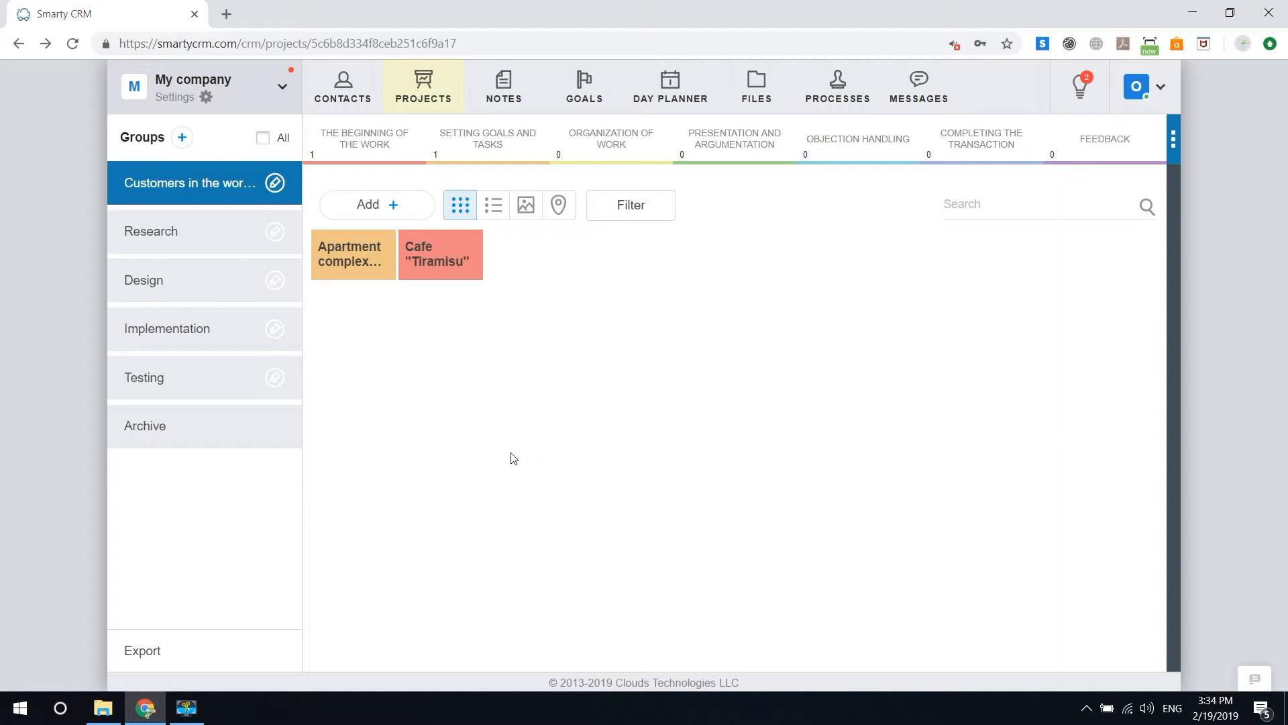
# Step: Copy the stage settings, together with files, from Customers in the working process into the Research group
pyautogui.click(196, 220)
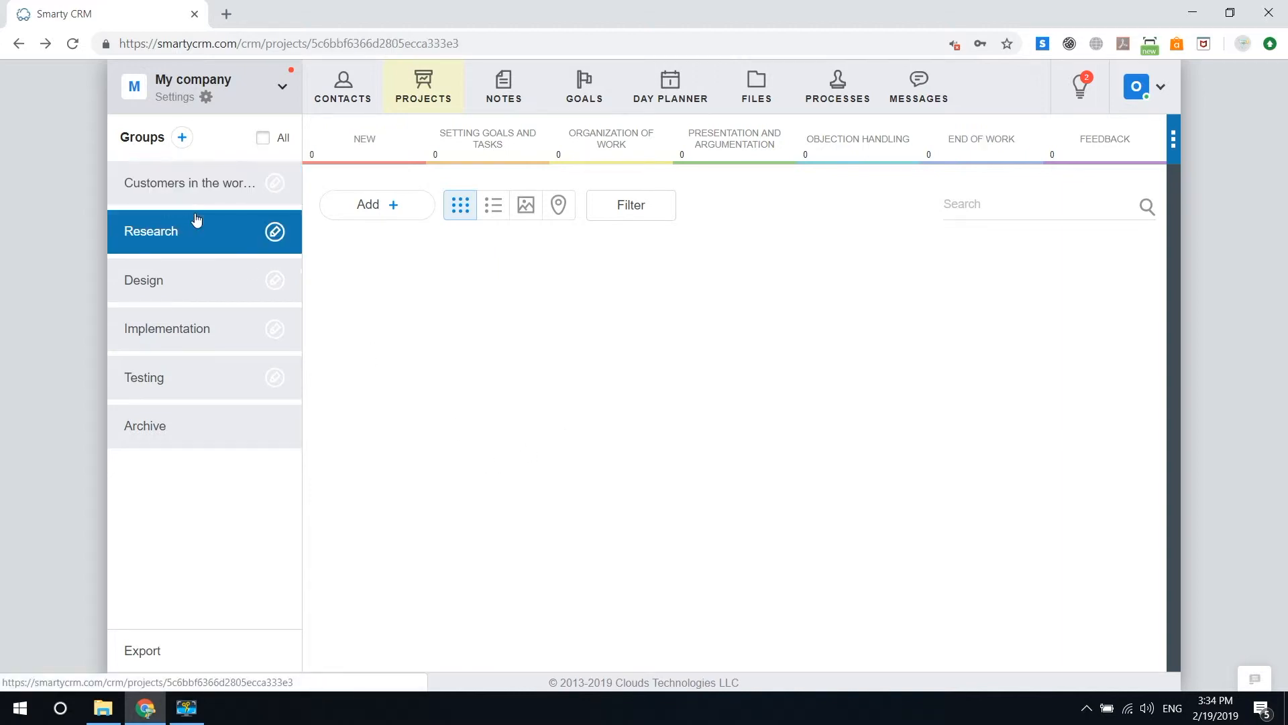
pyautogui.click(275, 232)
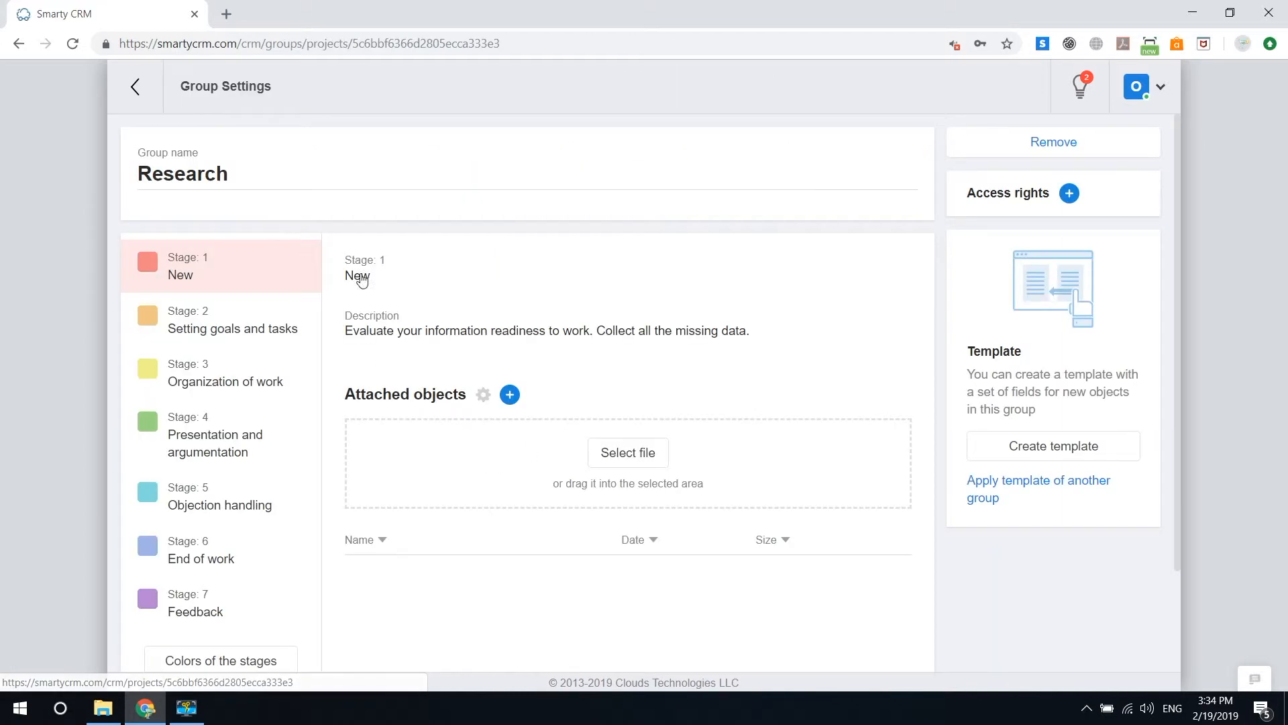
pyautogui.scroll(-3, 886, 486)
pyautogui.click(834, 612)
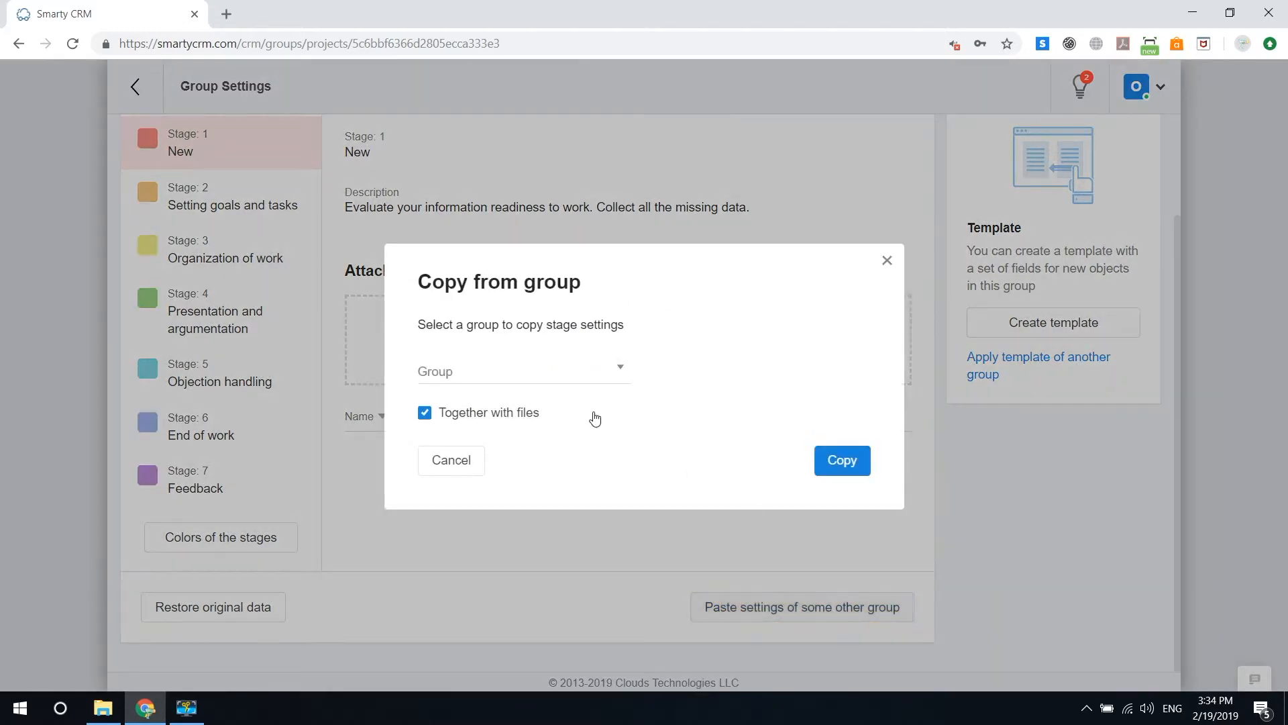
pyautogui.click(613, 366)
pyautogui.click(526, 459)
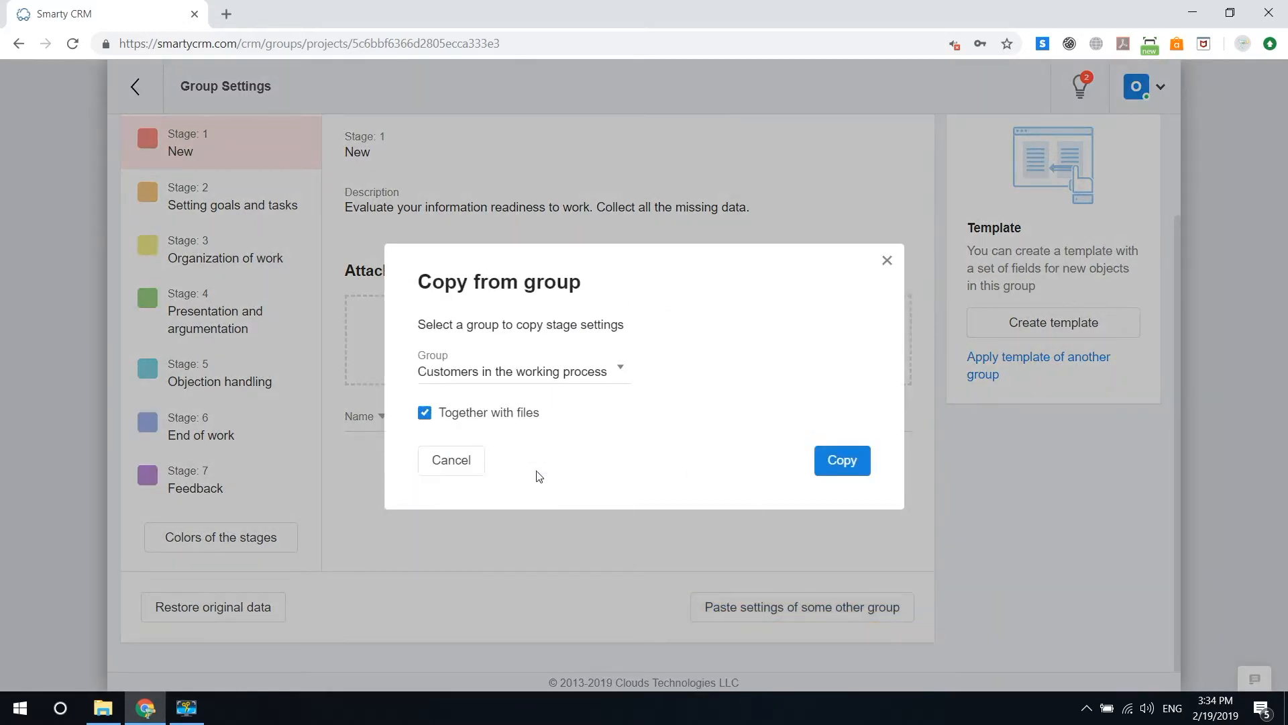
pyautogui.click(842, 461)
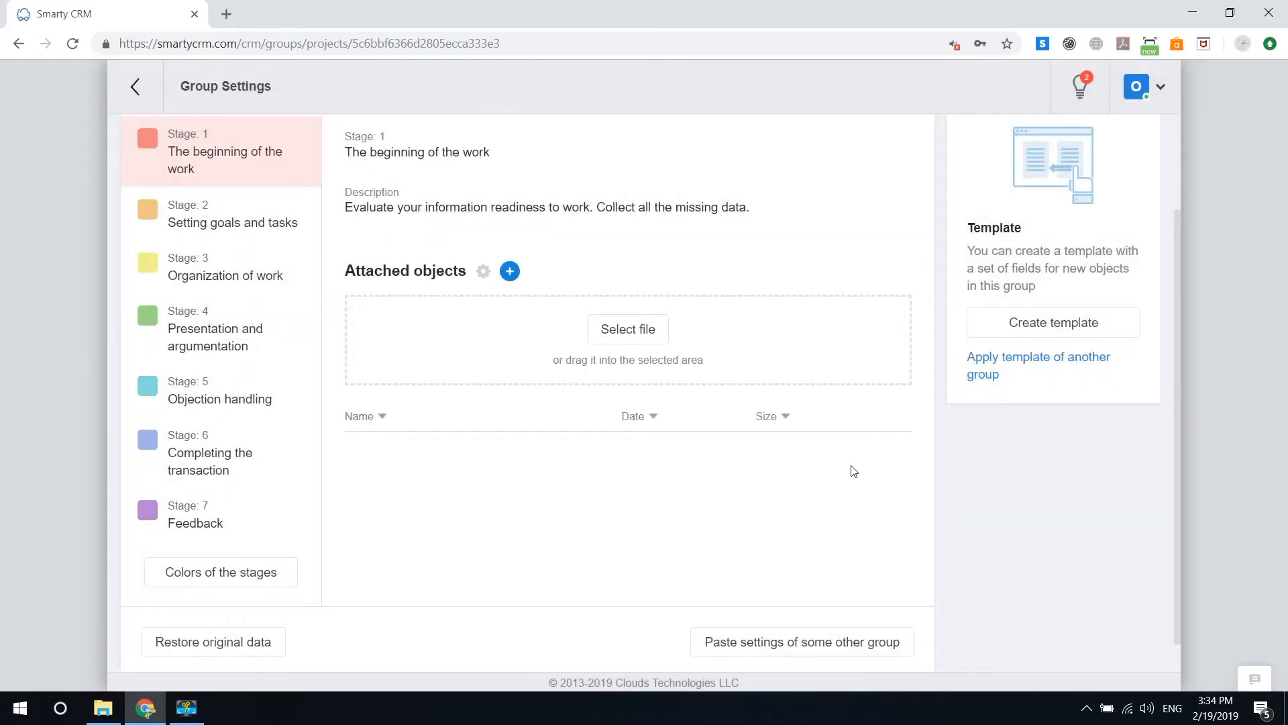
pyautogui.scroll(1, 278, 204)
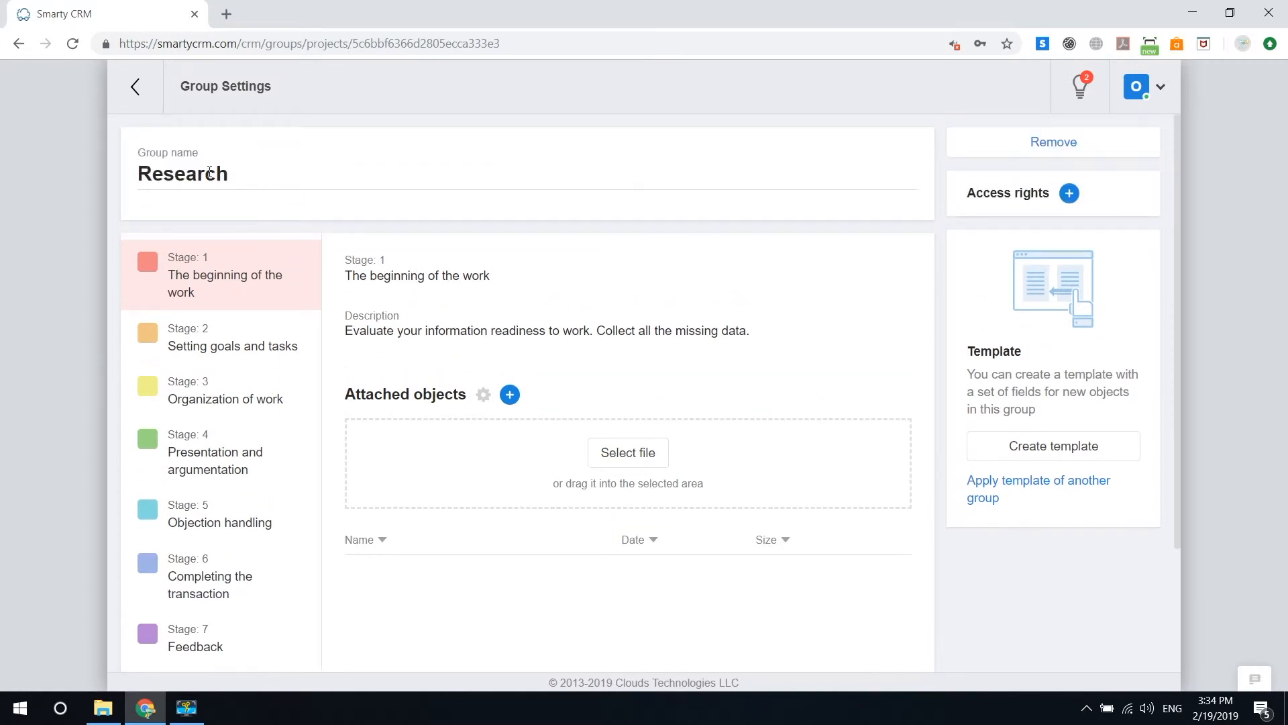
pyautogui.click(135, 86)
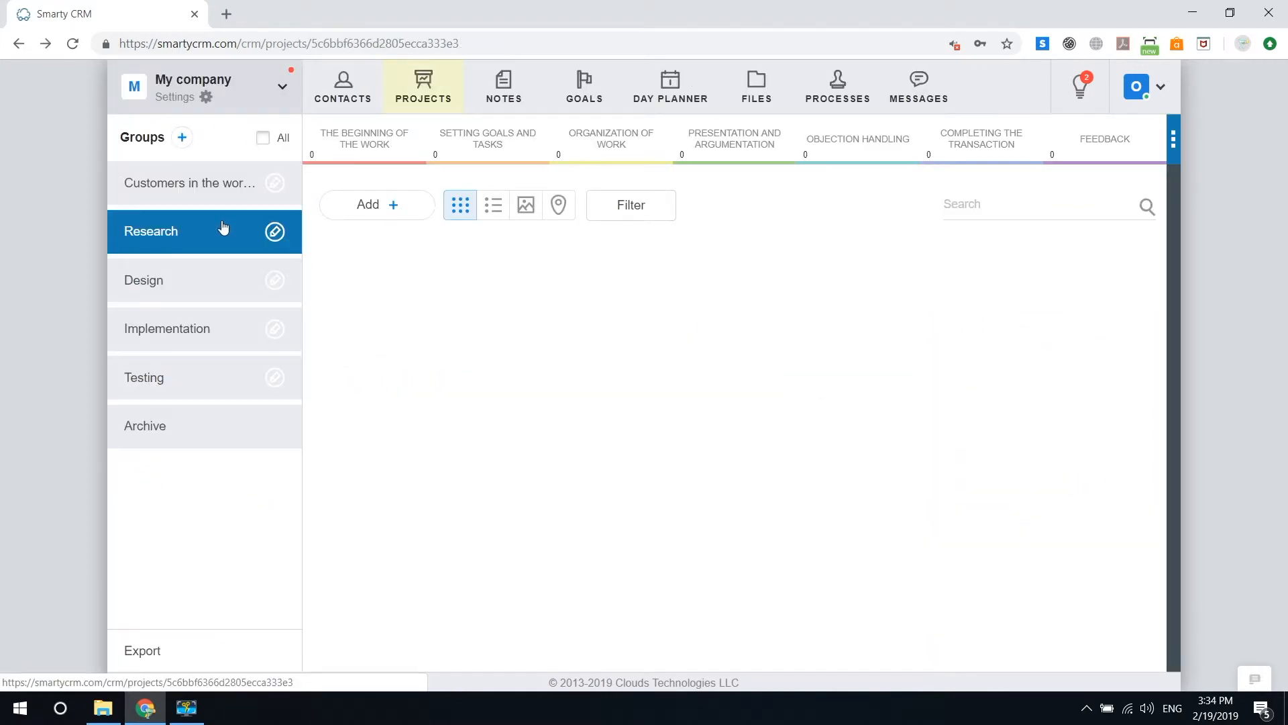
# Step: Move the Apartment complex "Rainbow Valley" project from Customers in the working process to the Research group and check both groups
pyautogui.click(222, 195)
pyautogui.moveTo(361, 252); pyautogui.dragTo(222, 239)
pyautogui.click(221, 239)
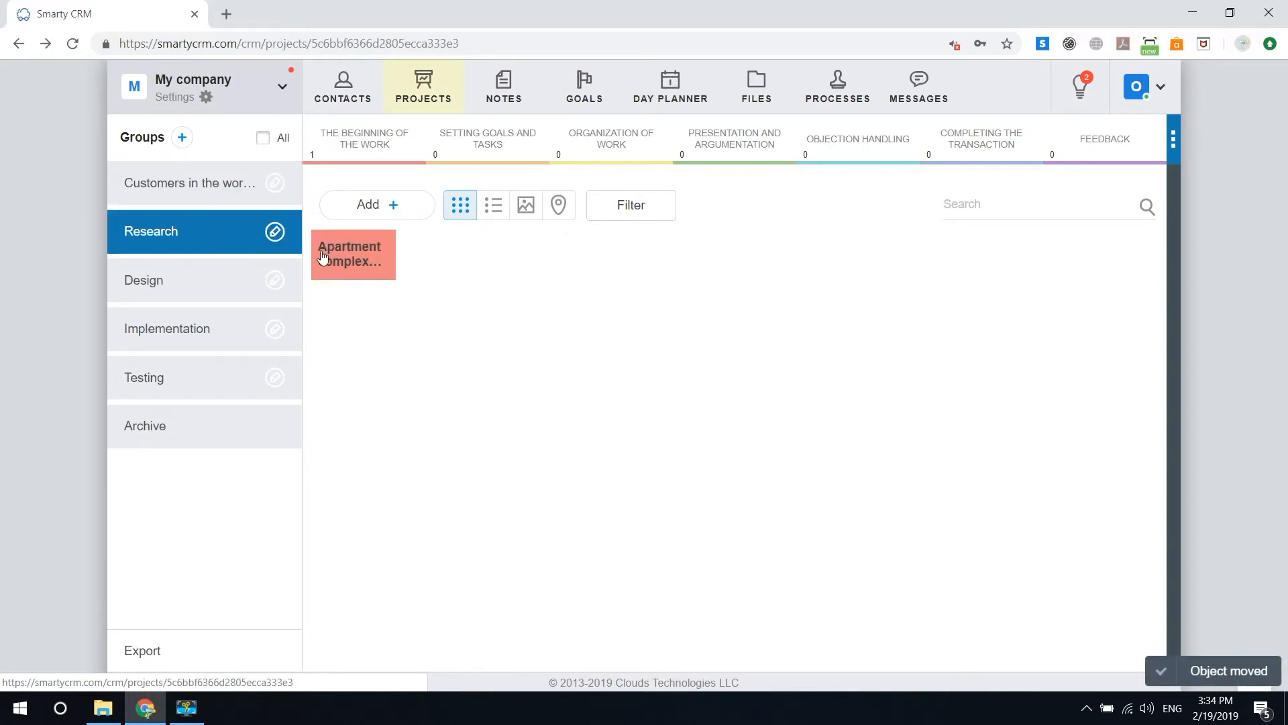
pyautogui.click(239, 195)
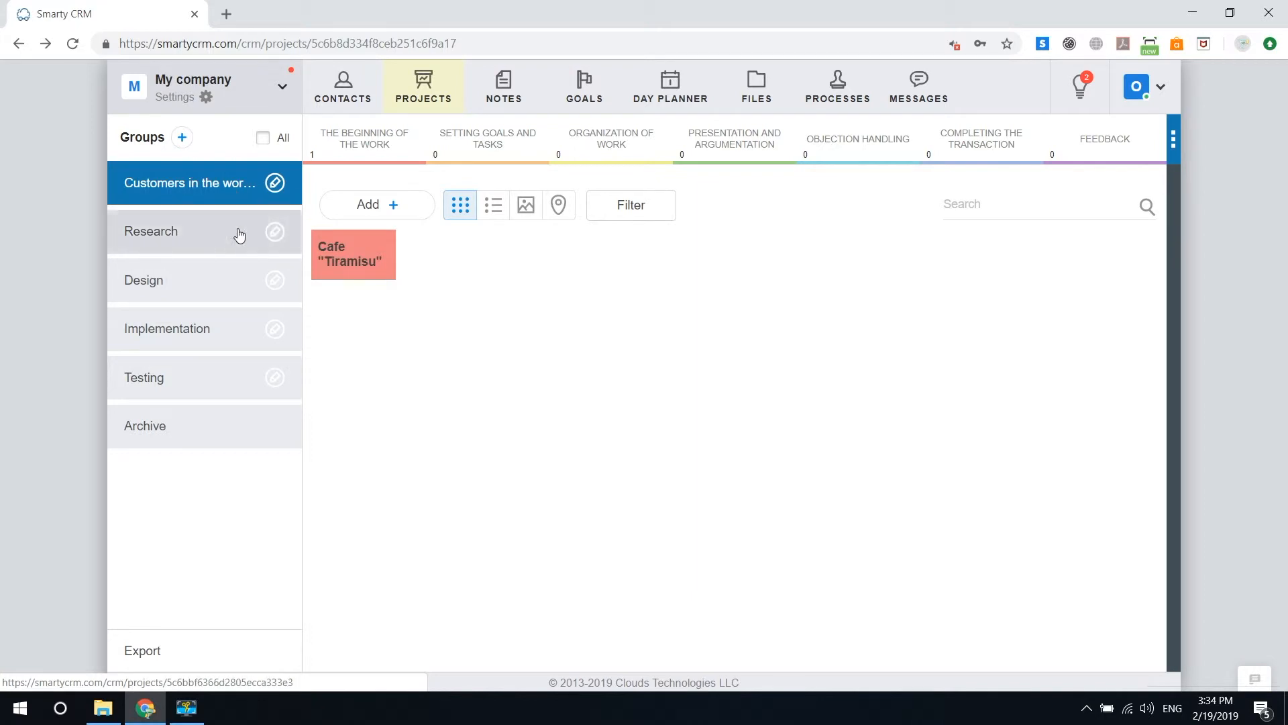
# Step: Remove the Testing group with all the objects in it
pyautogui.click(273, 374)
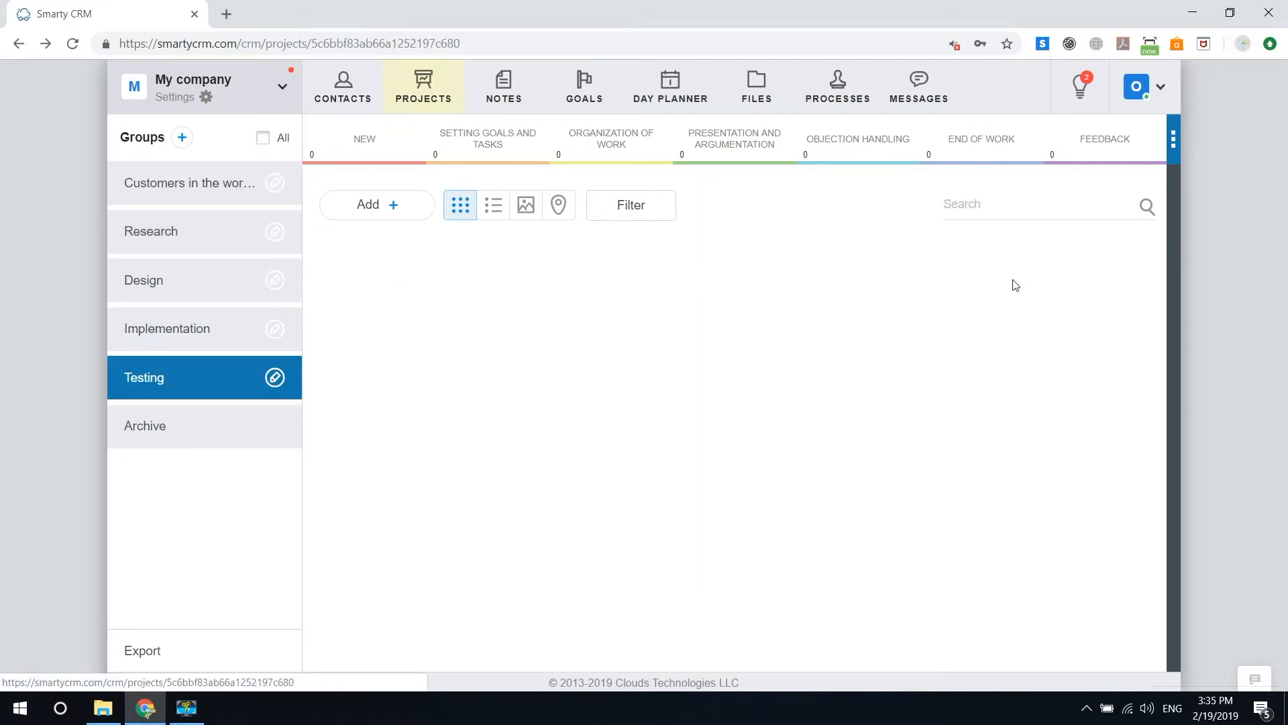
pyautogui.click(275, 377)
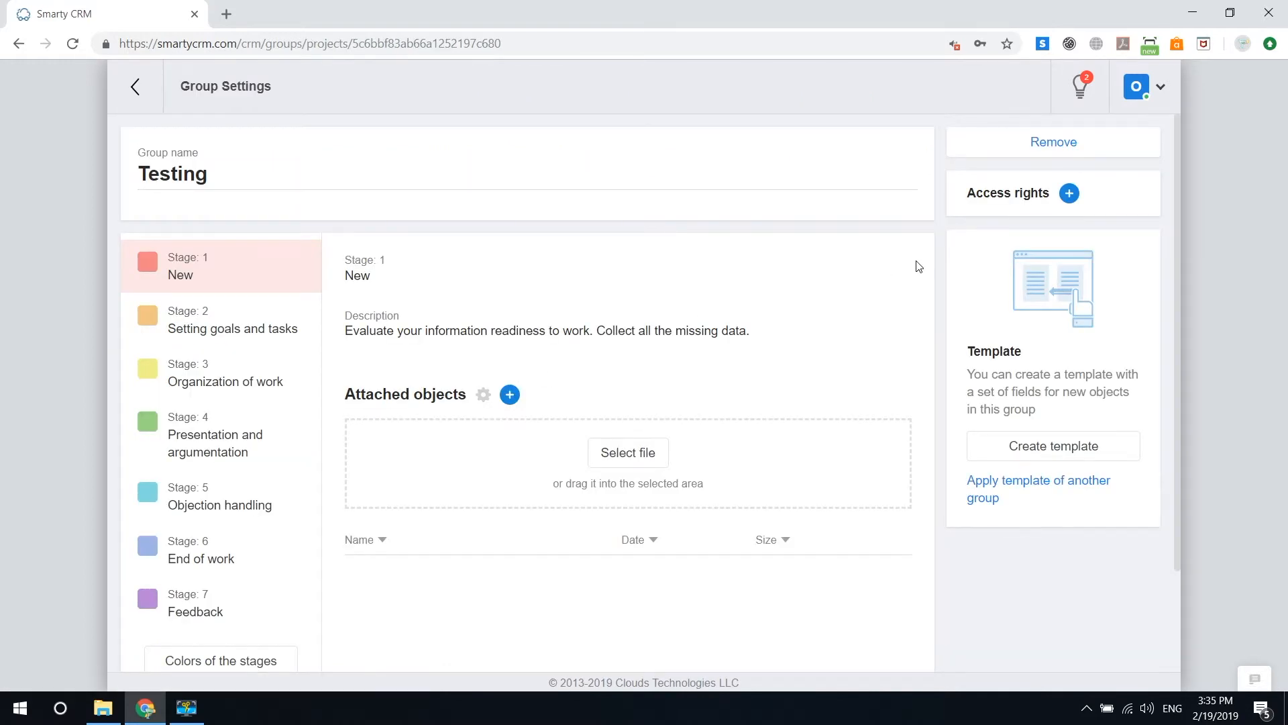
pyautogui.click(1117, 137)
pyautogui.click(815, 439)
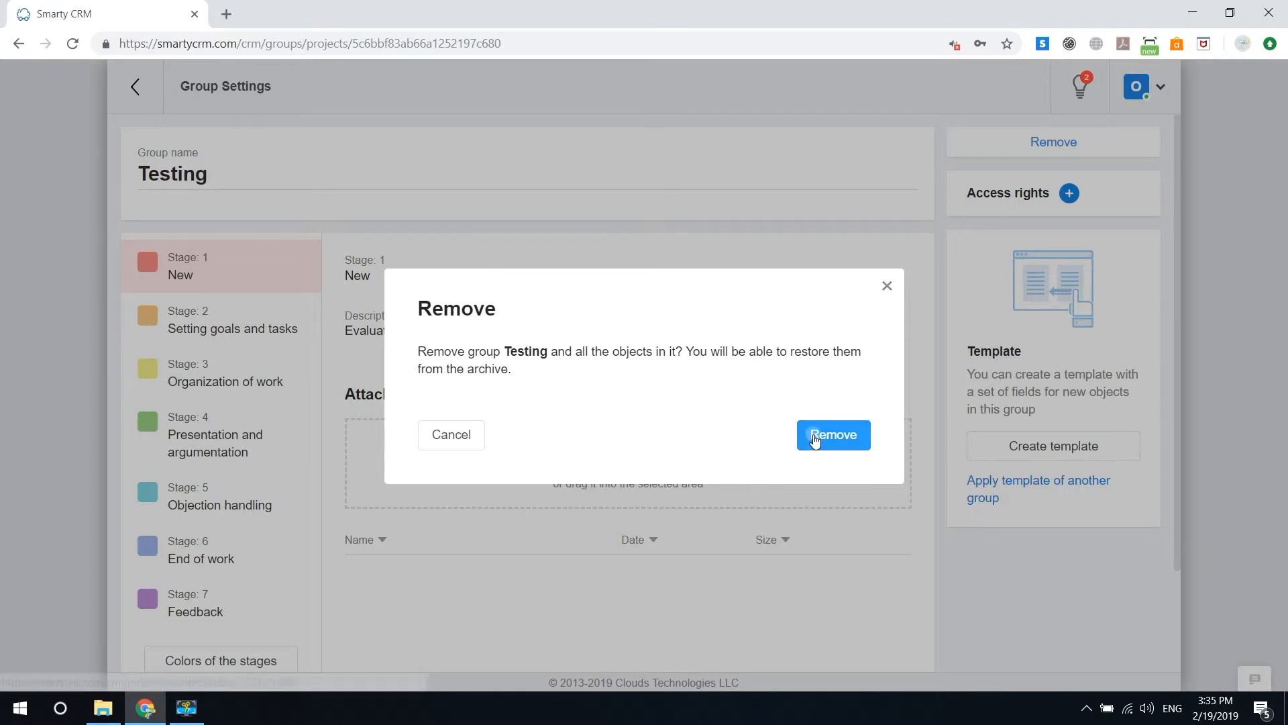
# Step: Remove the Implementation group and the other remaining groups with their objects, keeping only Customers in the working process
pyautogui.click(274, 335)
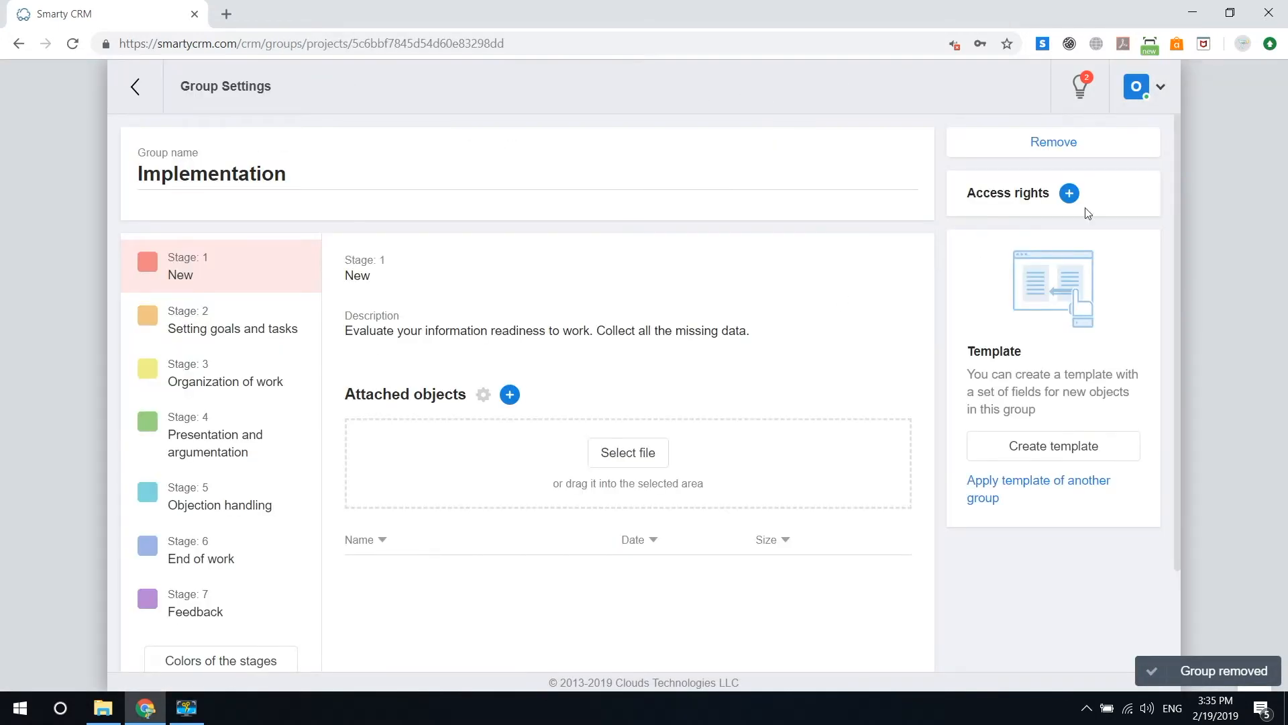
pyautogui.click(1077, 144)
pyautogui.click(849, 451)
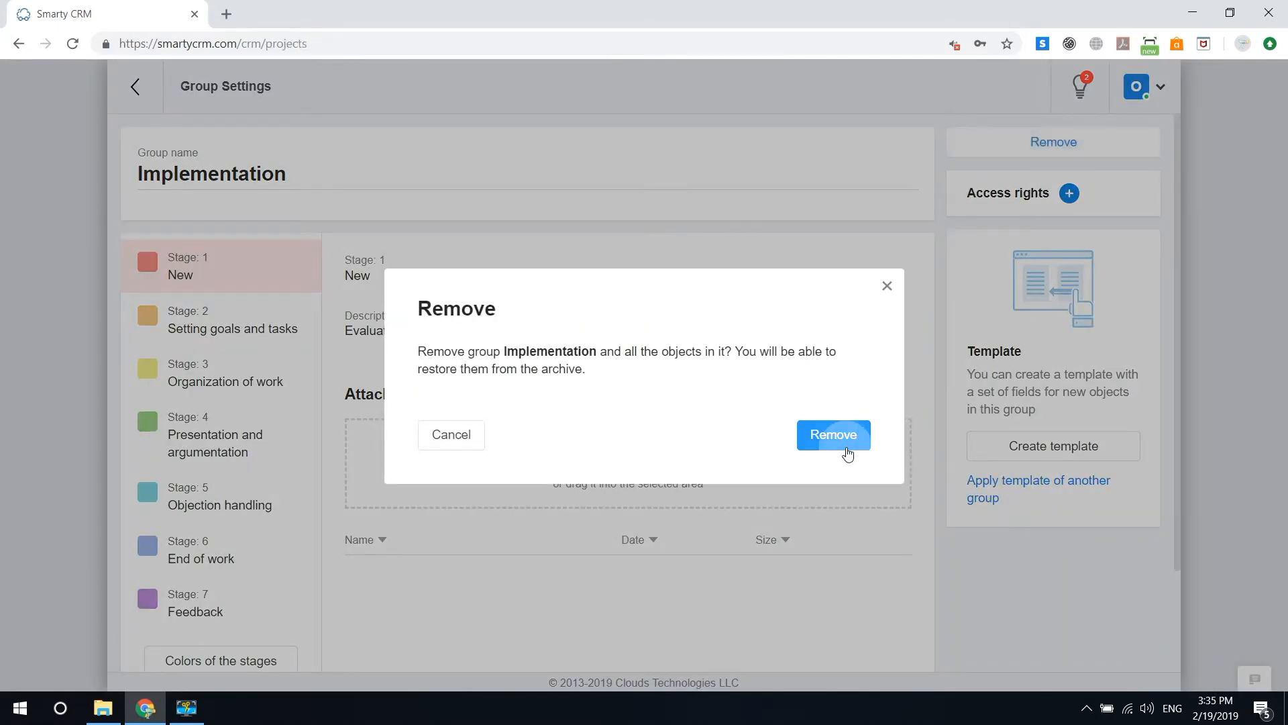
pyautogui.click(276, 279)
pyautogui.click(999, 137)
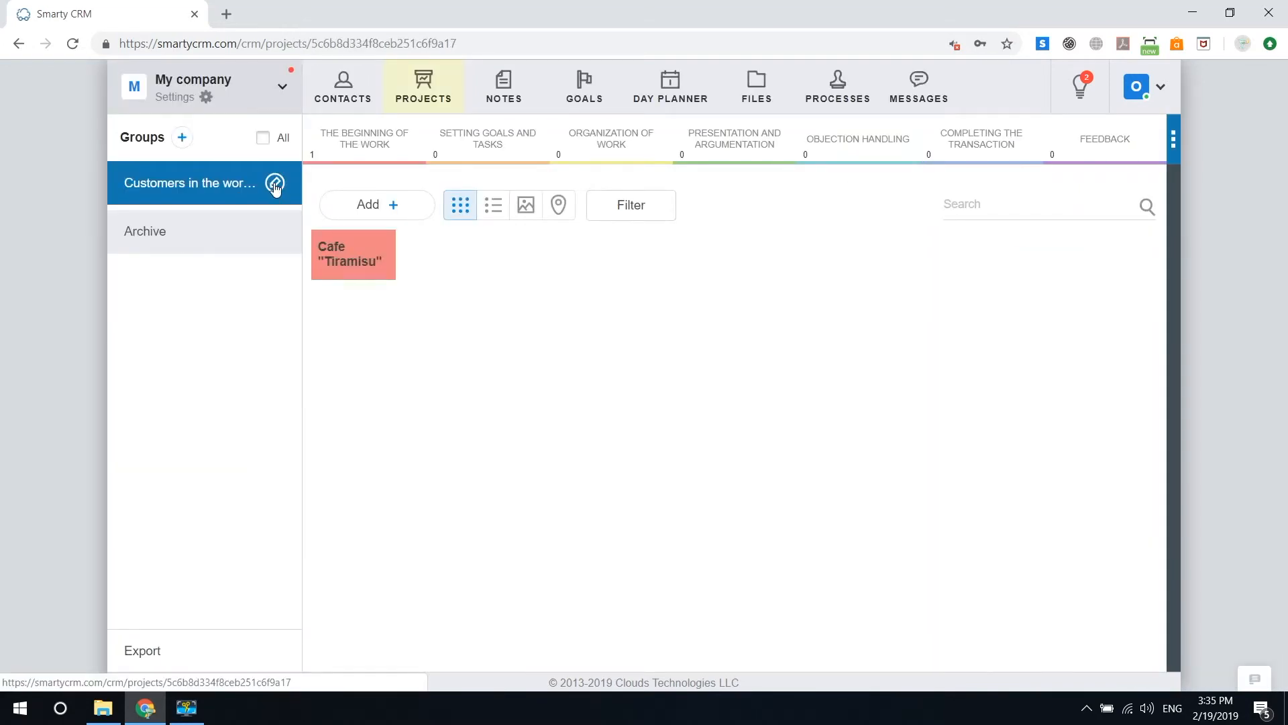
# Step: Rename the Customers in the working process group as Objects in work and return to the projects list
pyautogui.click(275, 185)
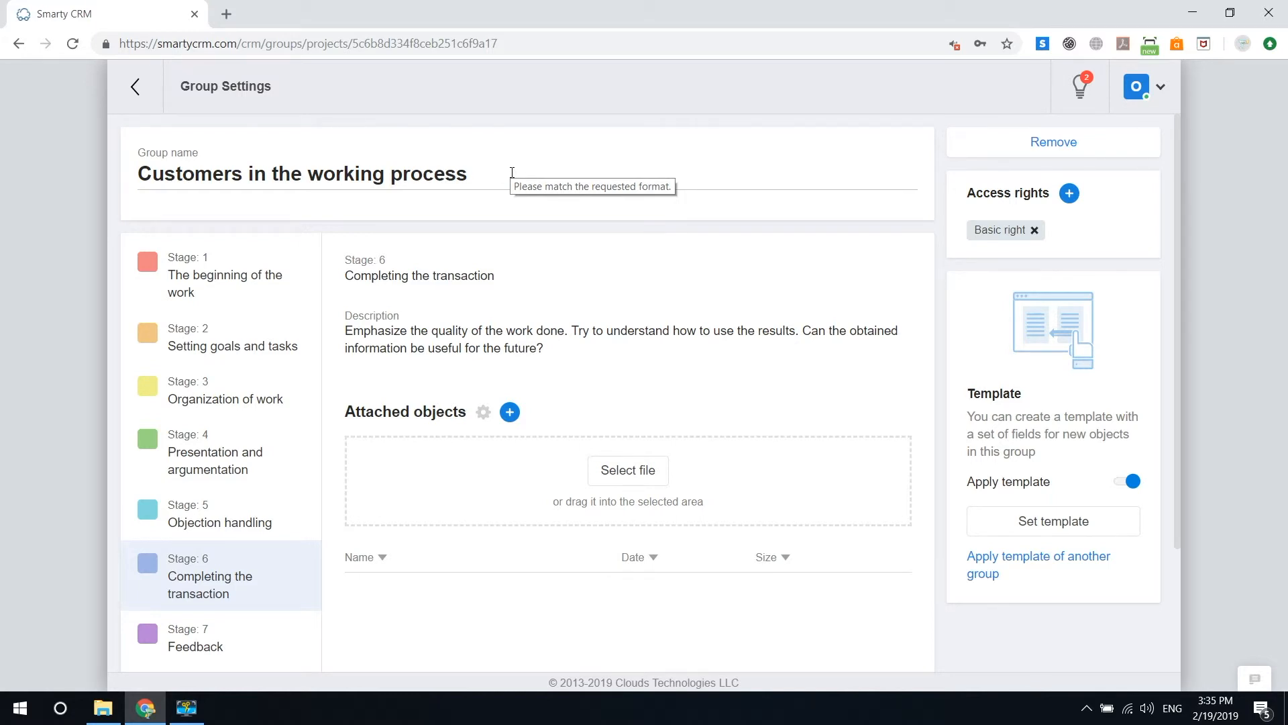
pyautogui.click(512, 173)
pyautogui.write('Objects in work')
pyautogui.press('Return')
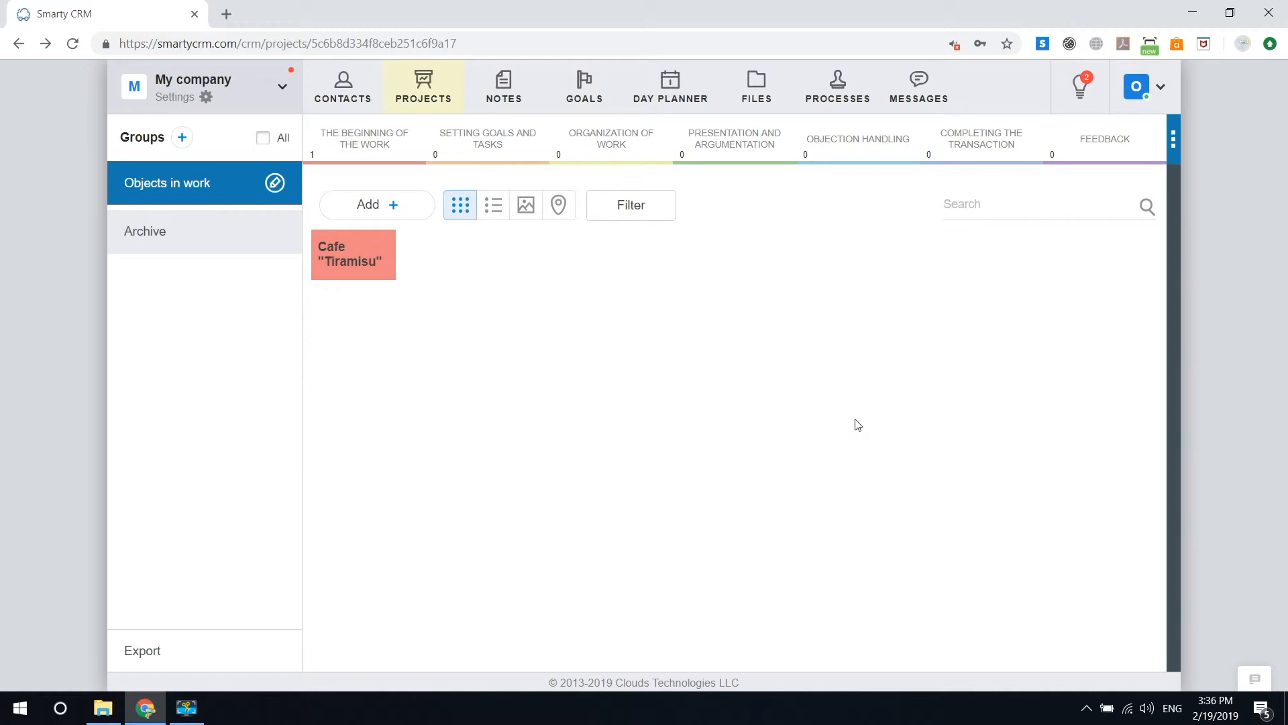
# Step: Add two project groups named Preparatory works and Zero cycle
pyautogui.click(181, 138)
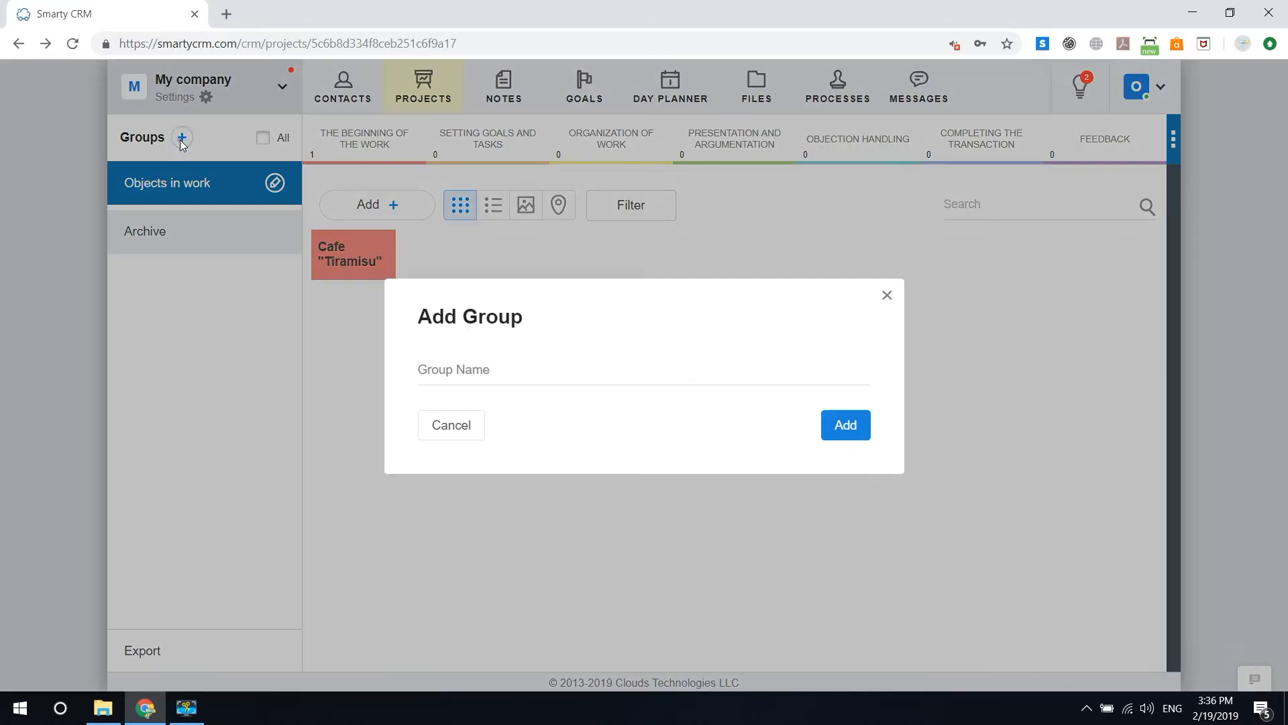
pyautogui.click(492, 368)
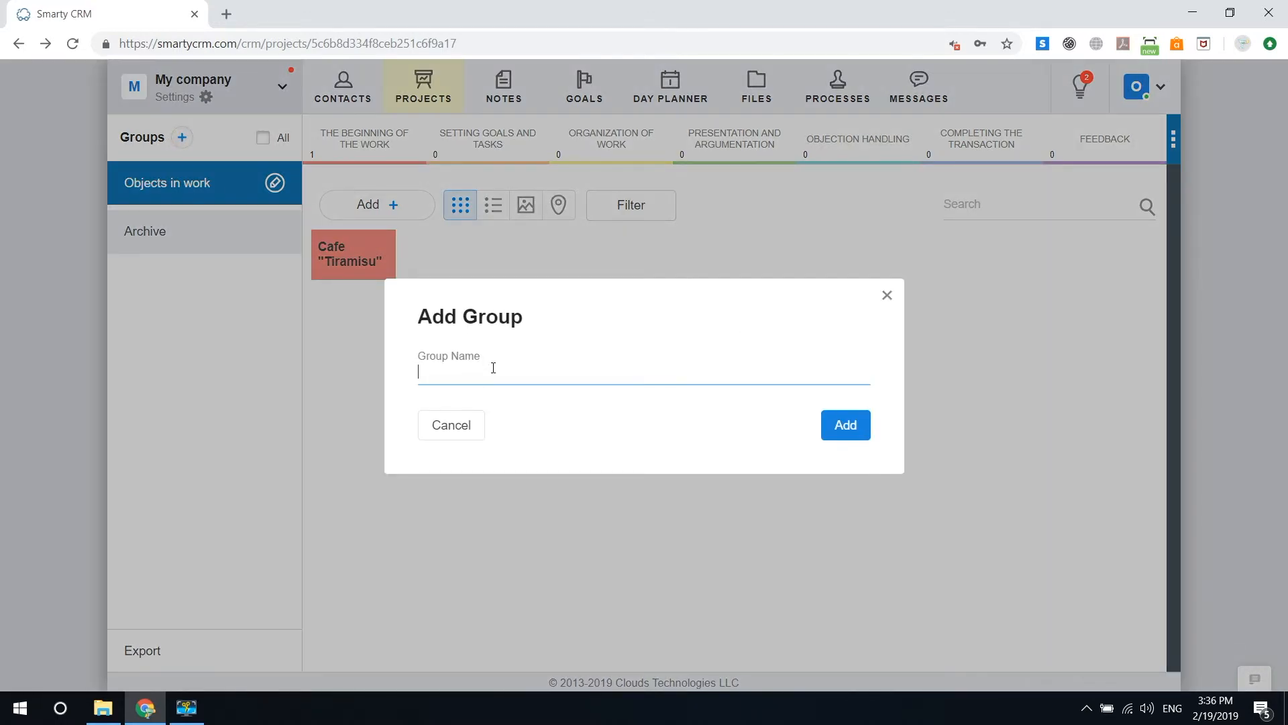
pyautogui.write('Preparatory works')
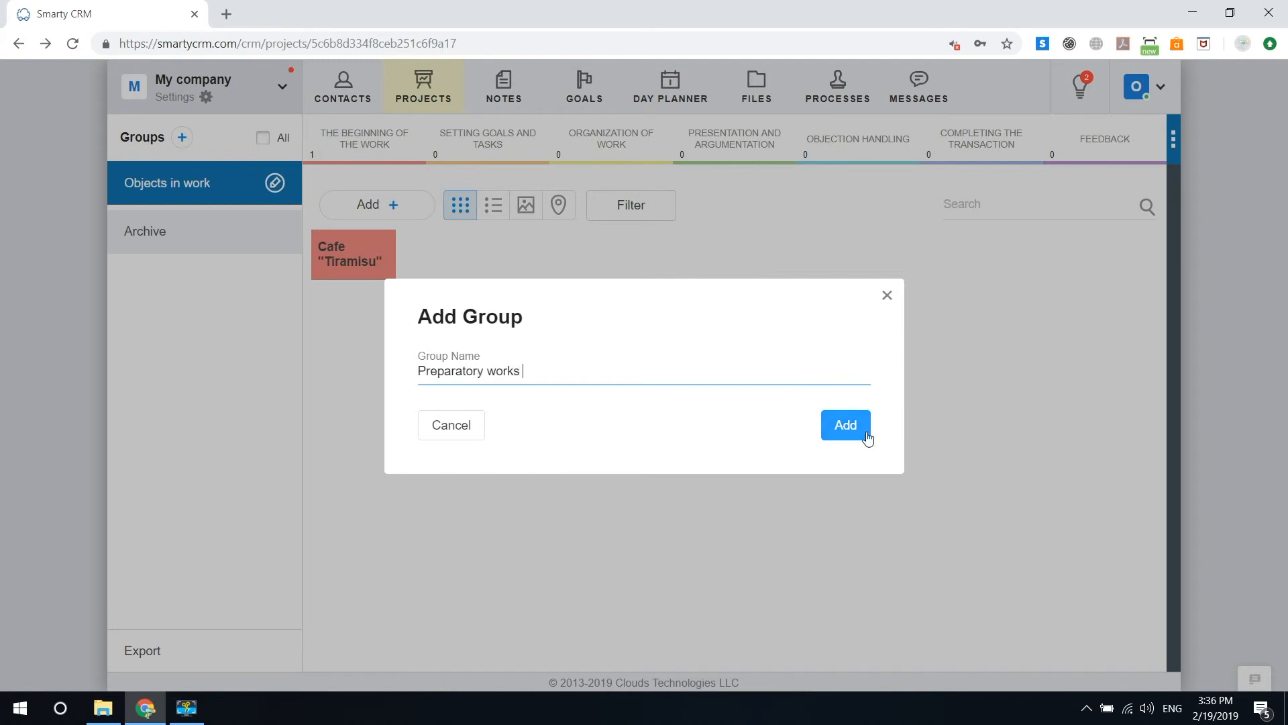
pyautogui.click(864, 436)
pyautogui.write('Zero cycle')
pyautogui.press('Return')
# Step: Add three more project groups named Monolithic works, Facade and roofing works, and Finishing work
pyautogui.click(182, 138)
pyautogui.write('Mono')
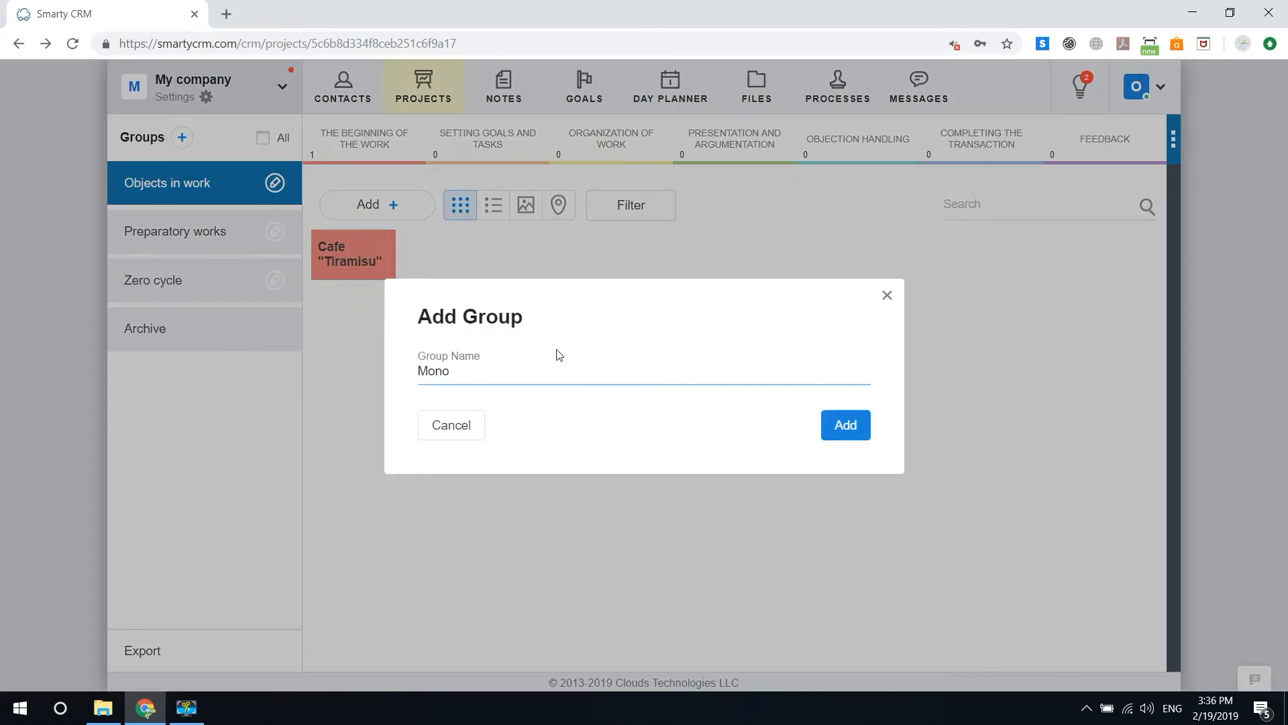
pyautogui.write('lithic works')
pyautogui.press('Return')
pyautogui.write('Fac')
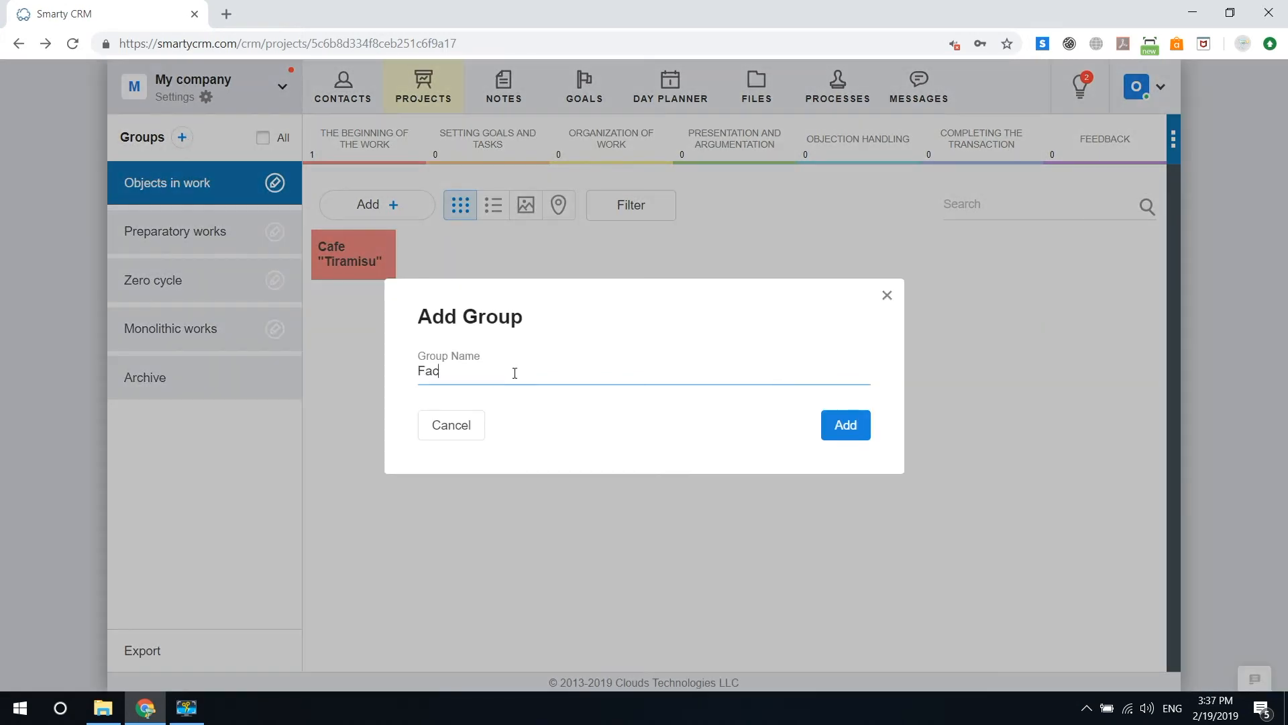
pyautogui.write('ade and roofing works')
pyautogui.press('Return')
pyautogui.write('Finishing work')
pyautogui.click(847, 425)
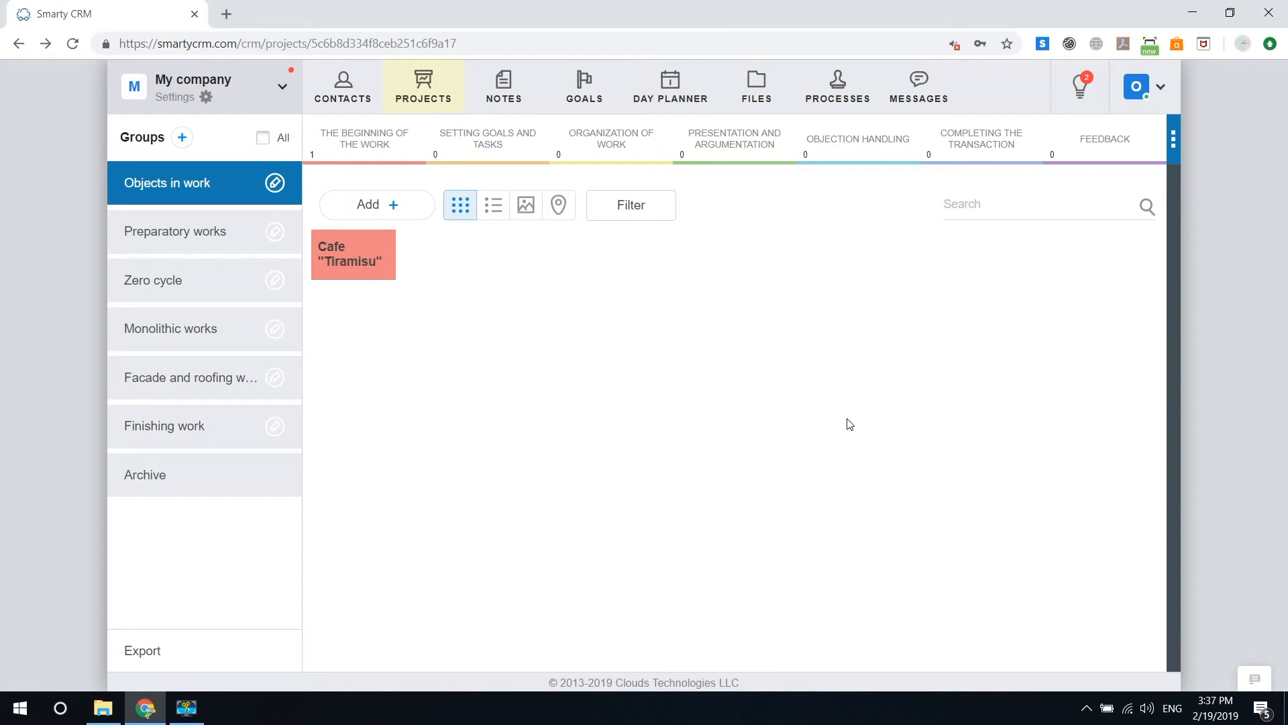
# Step: Open the Preparatory works group and read the description of its New stage
pyautogui.click(214, 231)
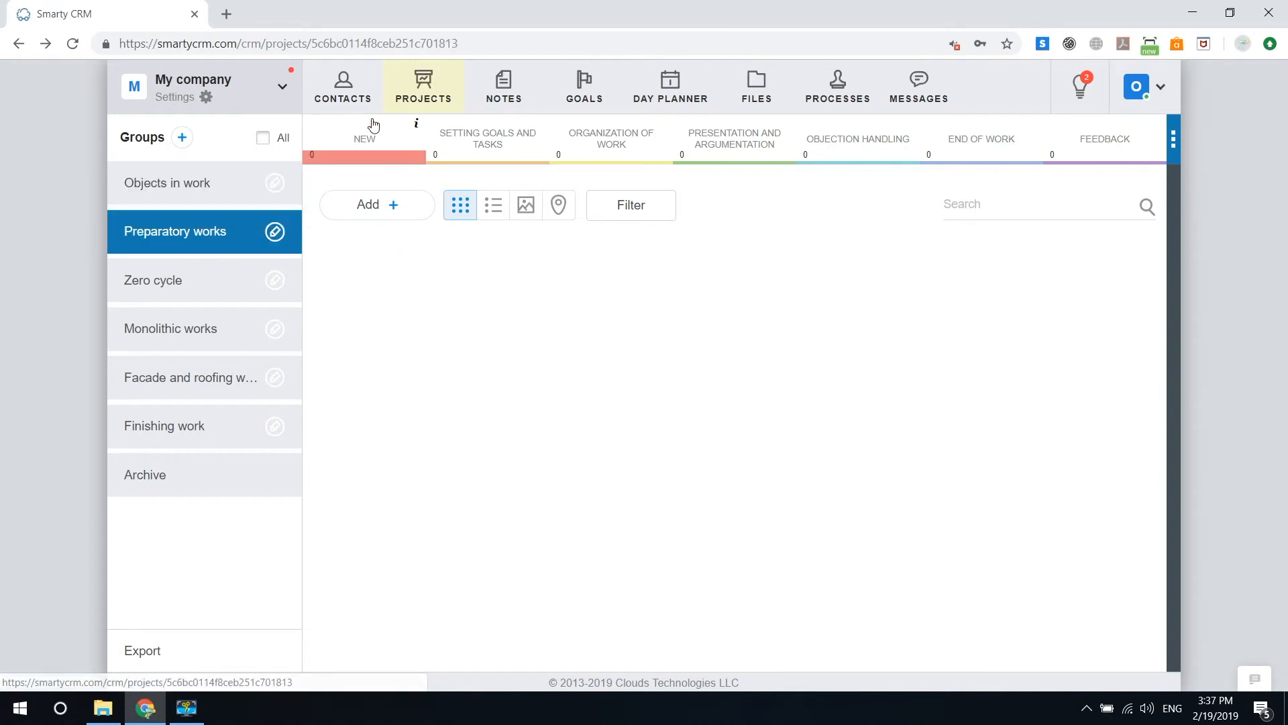
pyautogui.click(416, 125)
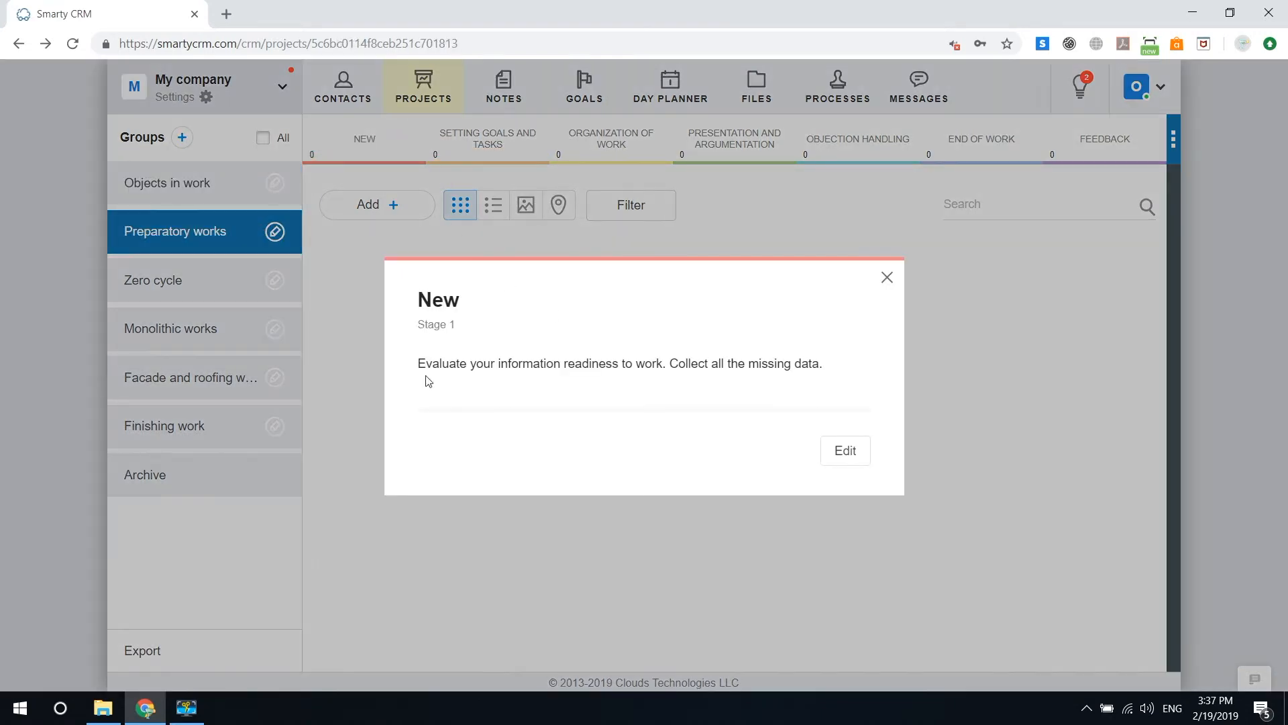
pyautogui.click(887, 277)
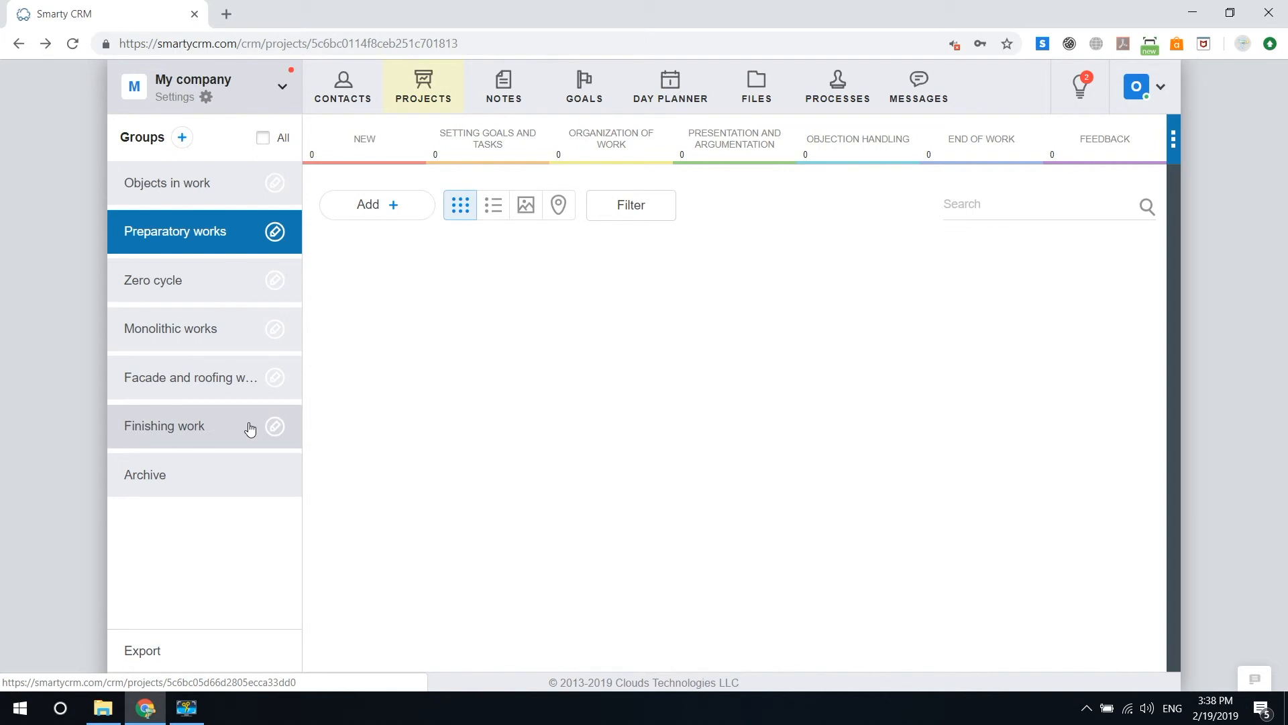
# Step: Examine the Cafe "Tiramisu" project card in Objects in work and compare that group with Preparatory works and Zero cycle
pyautogui.click(226, 188)
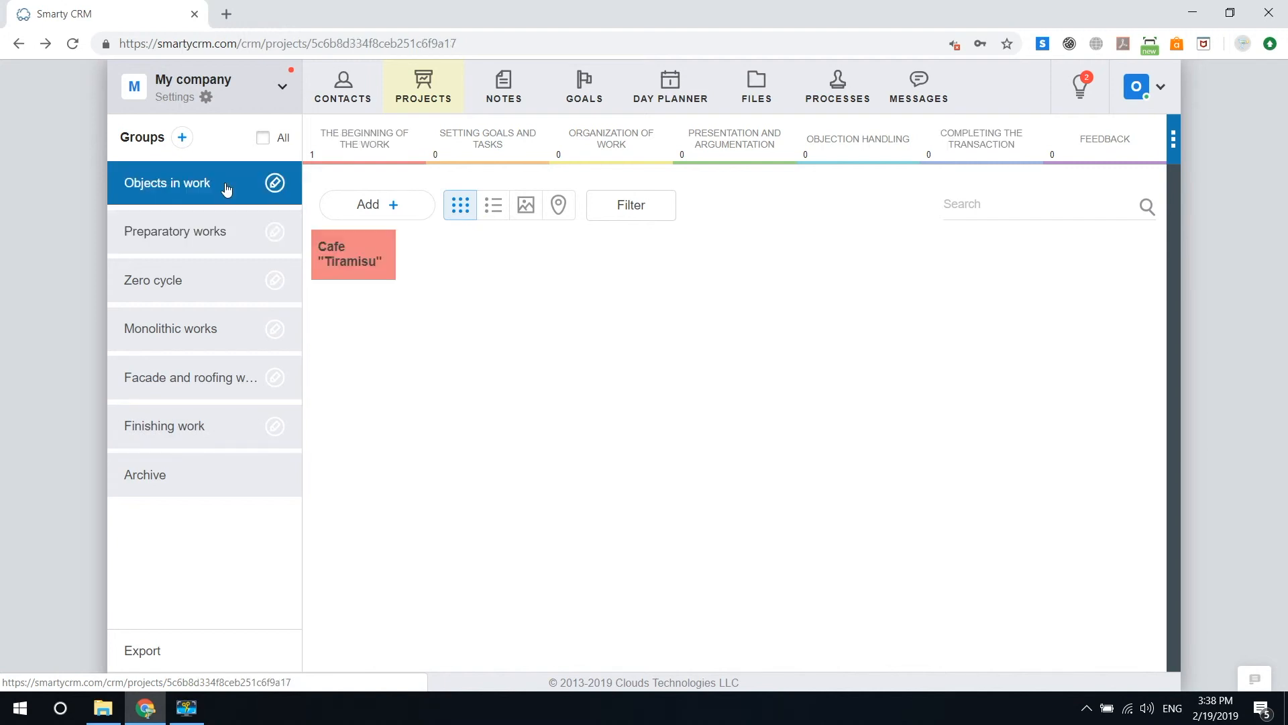
pyautogui.click(356, 271)
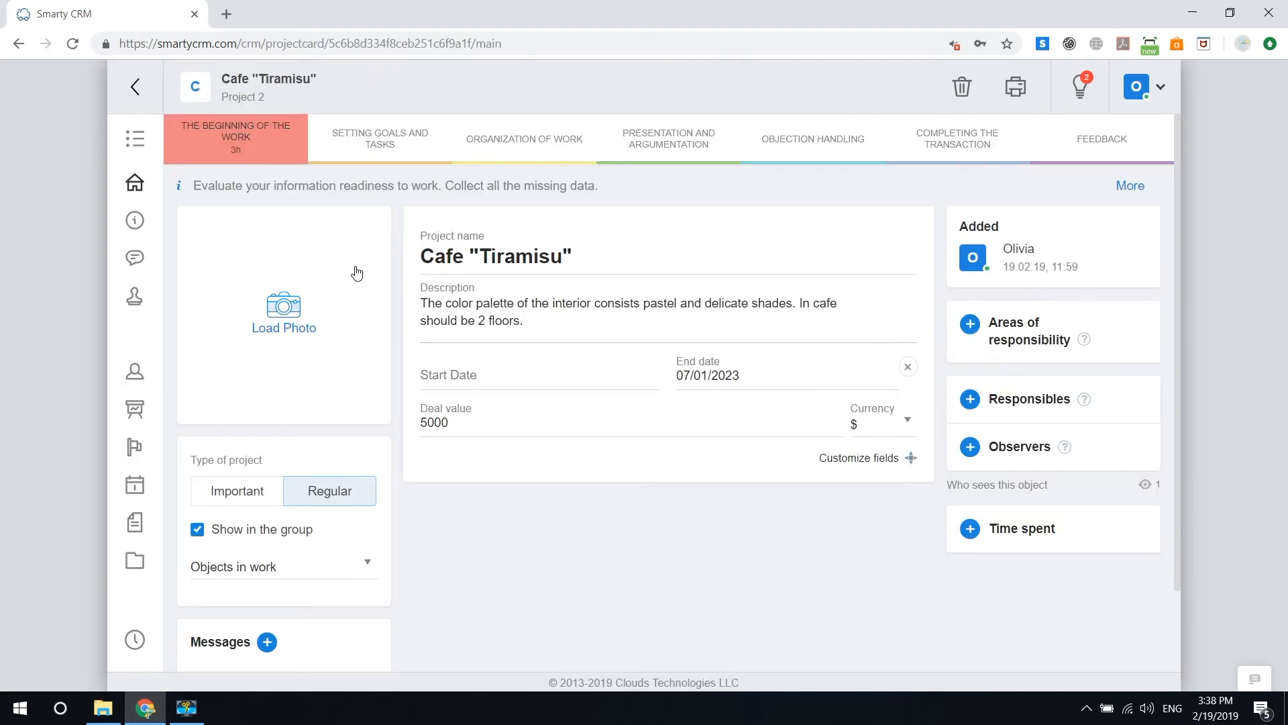
pyautogui.click(135, 86)
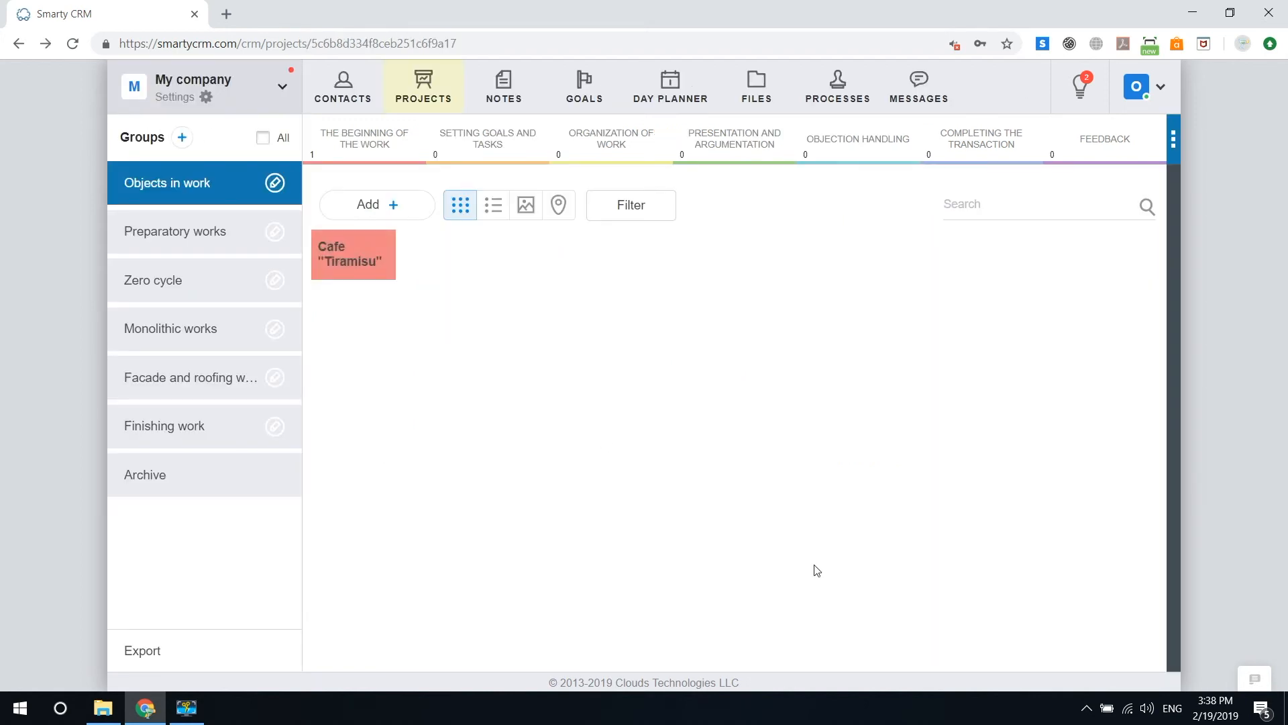
pyautogui.click(382, 272)
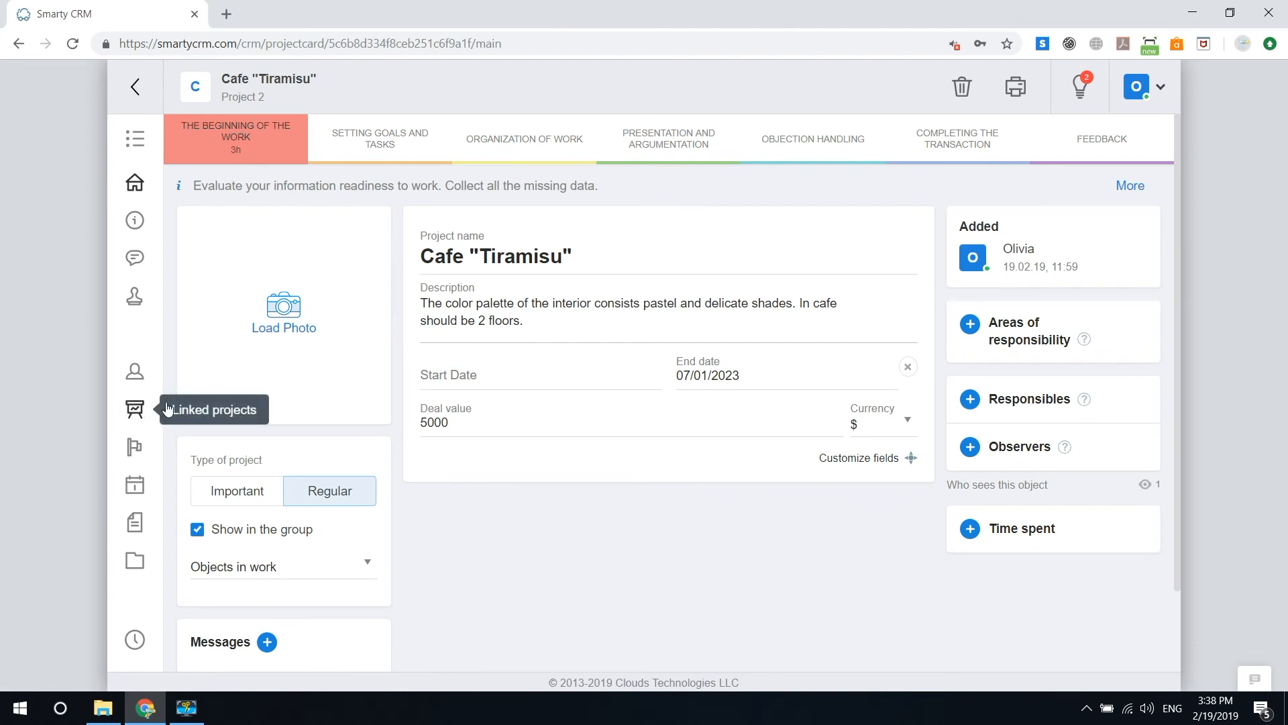
pyautogui.moveTo(140, 102)
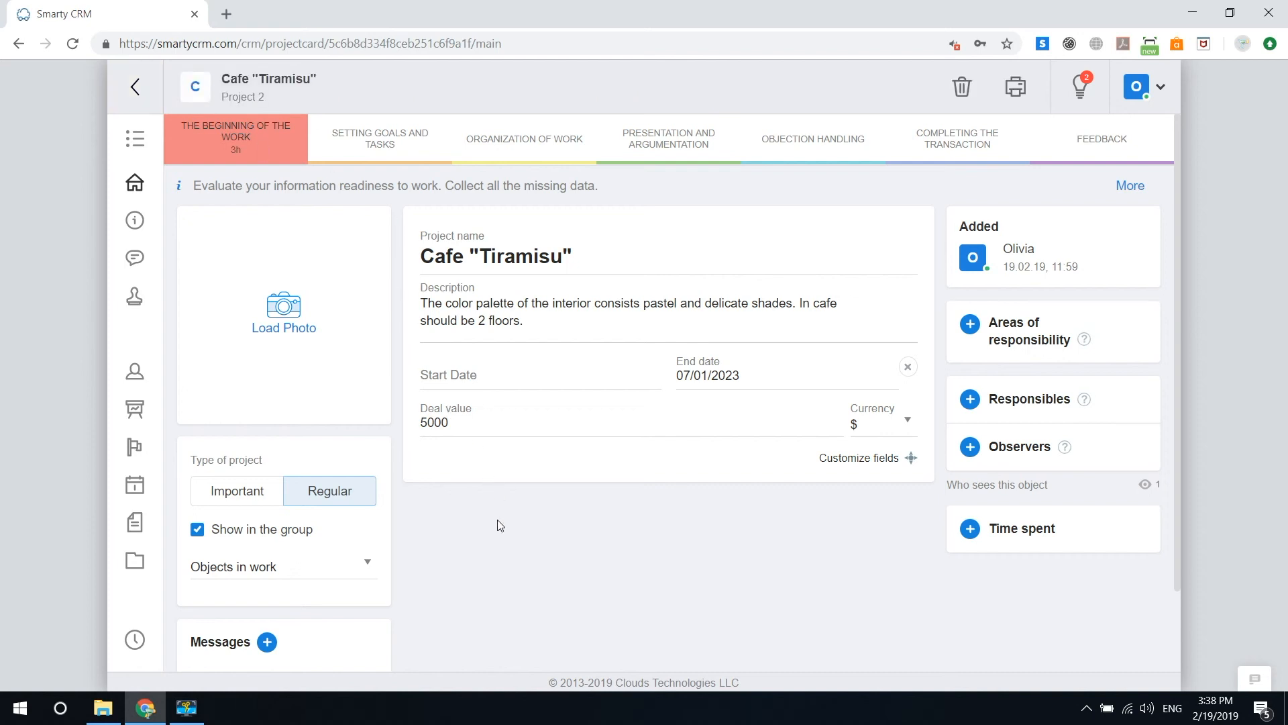
pyautogui.click(146, 94)
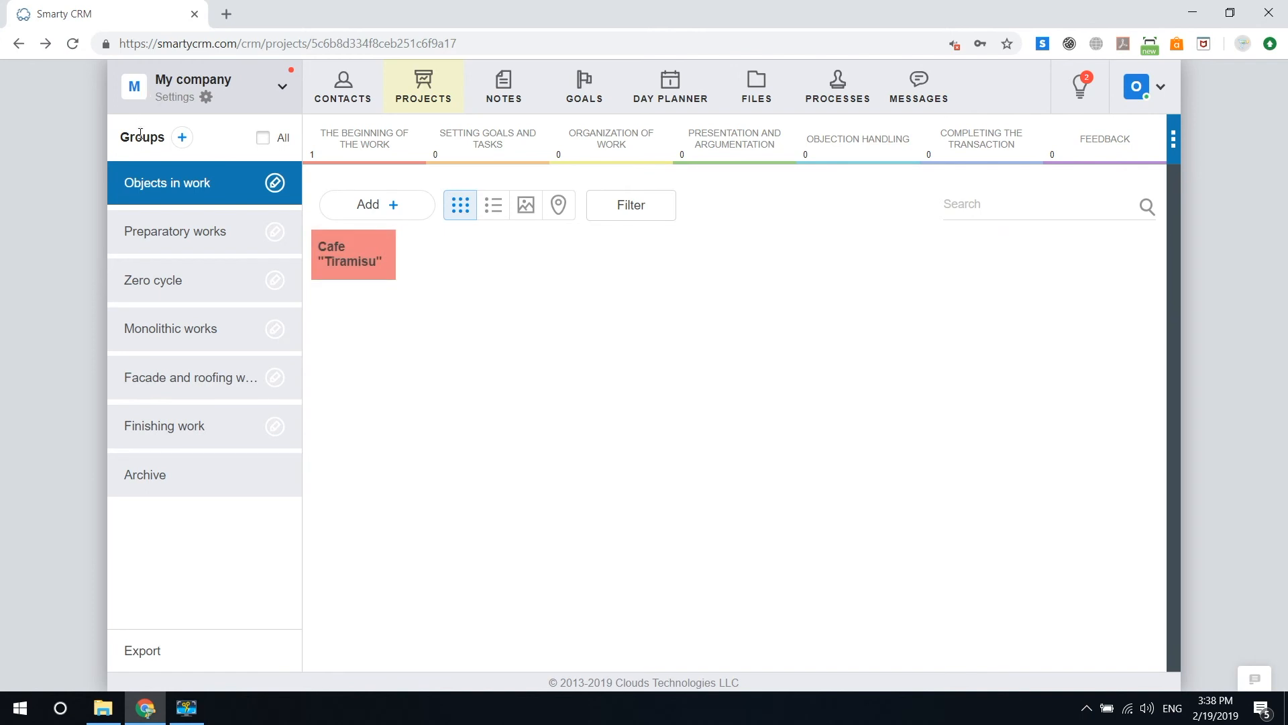
pyautogui.click(173, 228)
pyautogui.click(175, 281)
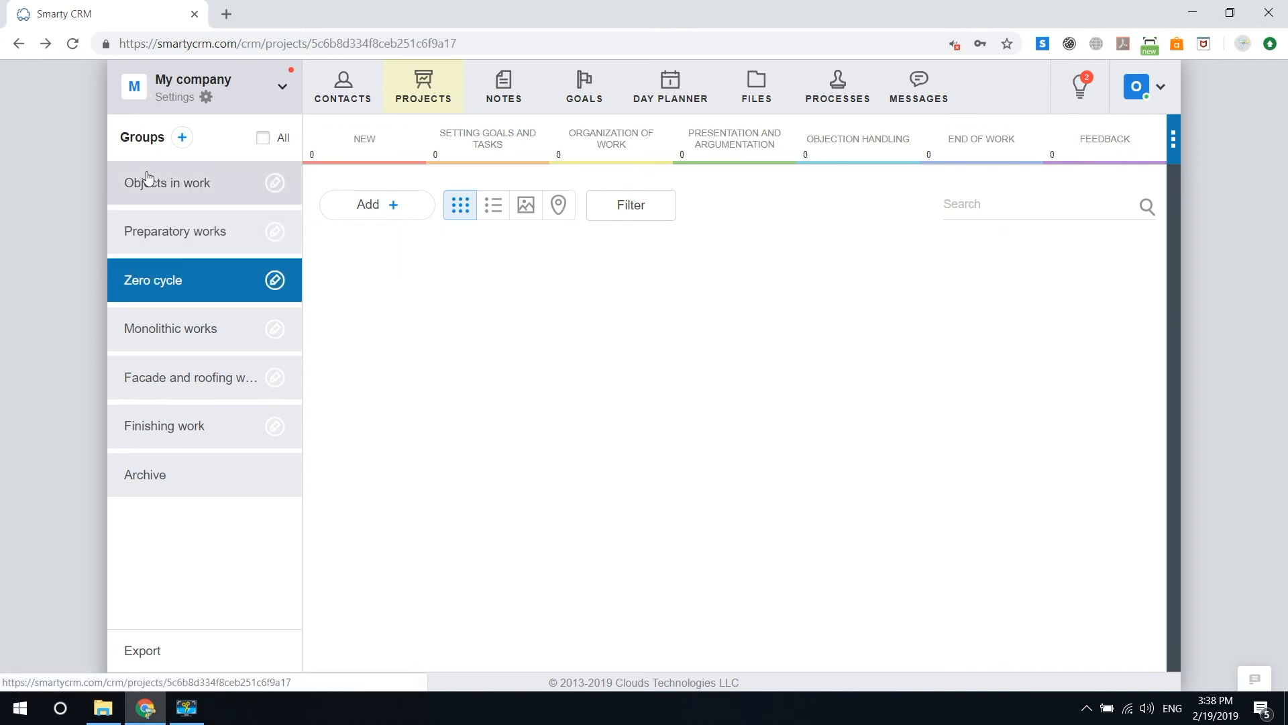
pyautogui.click(148, 178)
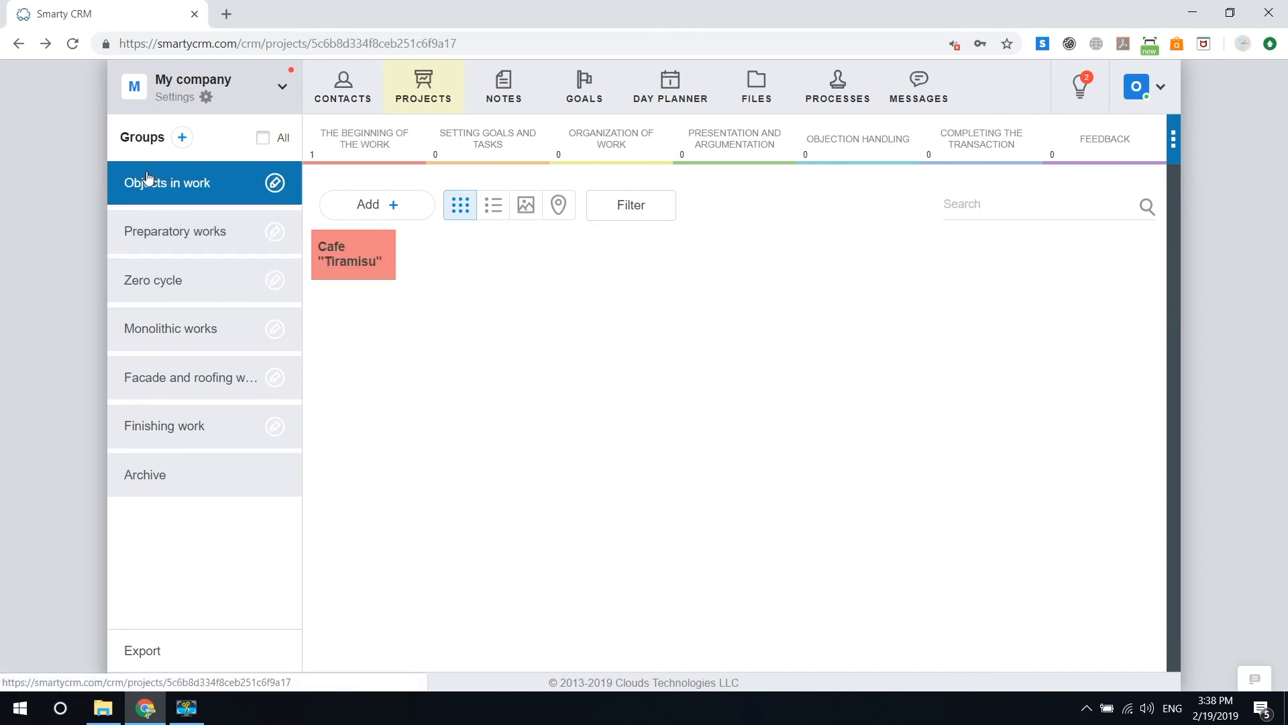